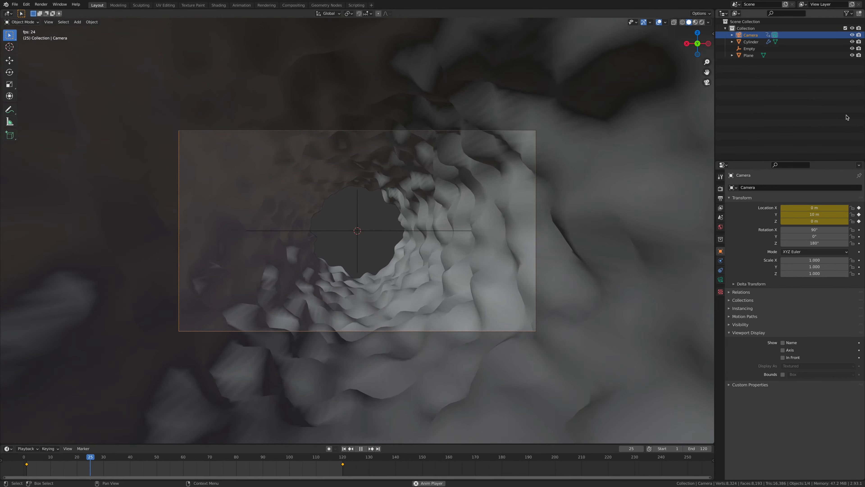
# Enable the cylinder's Array modifier in the viewport with a count of 9 and rewind the animation to frame 1
pyautogui.click(621, 182)
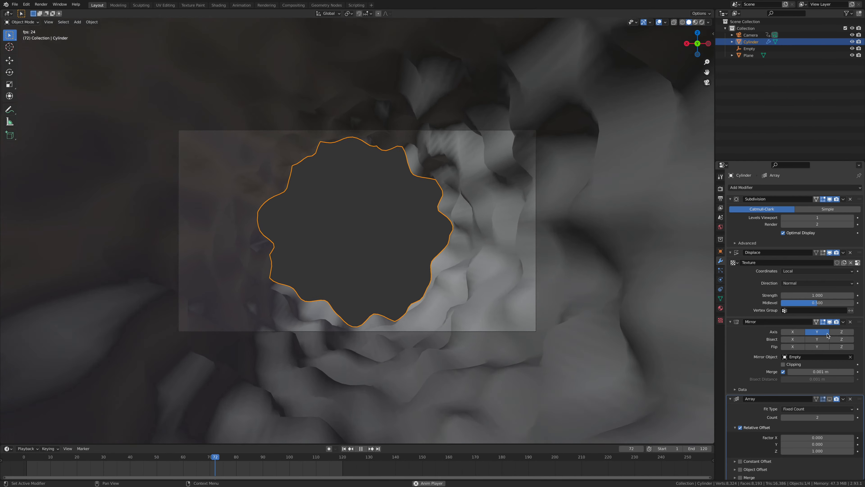
pyautogui.click(830, 399)
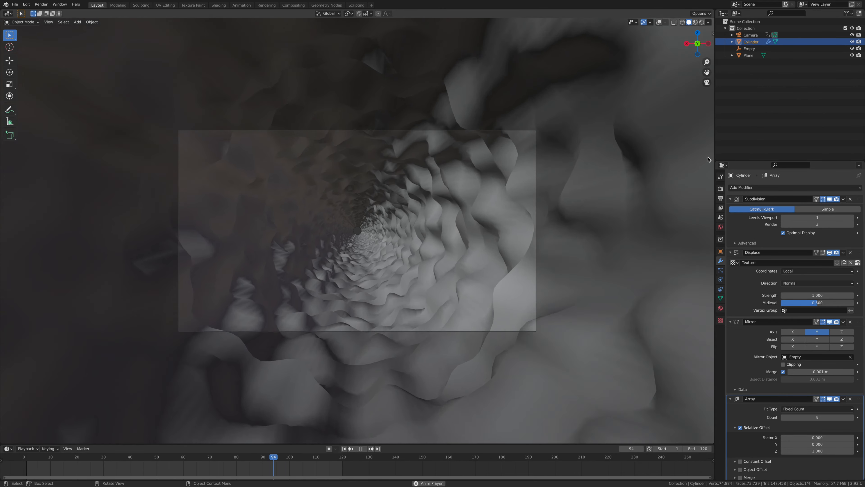
pyautogui.press('space')
pyautogui.moveTo(160, 459); pyautogui.dragTo(18, 464)
pyautogui.press('space')
pyautogui.press('space')
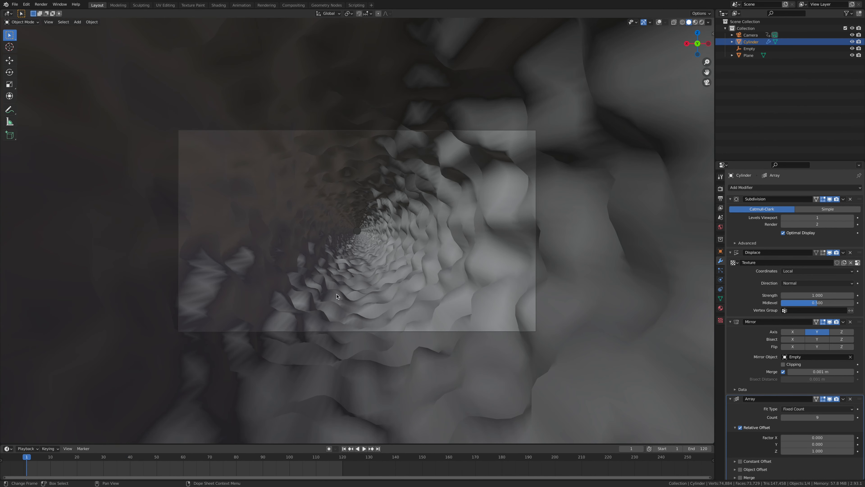
# Switch the viewport to rendered shading and set the world background color to black
pyautogui.click(701, 22)
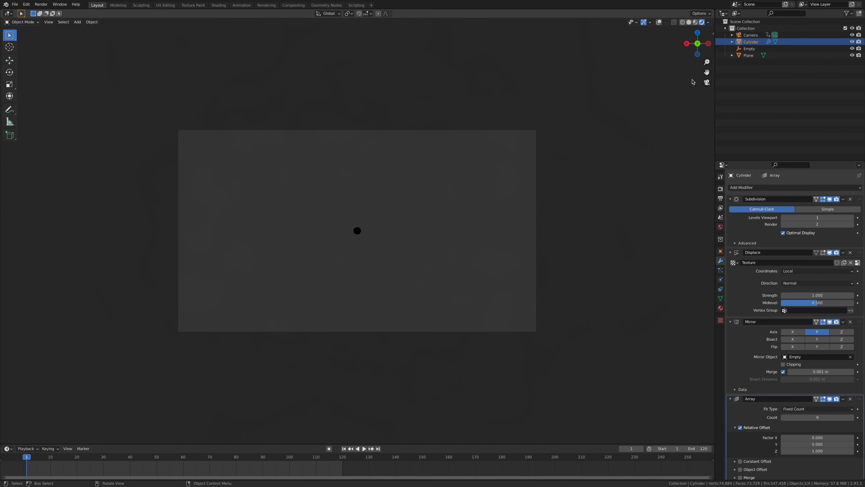
pyautogui.click(720, 251)
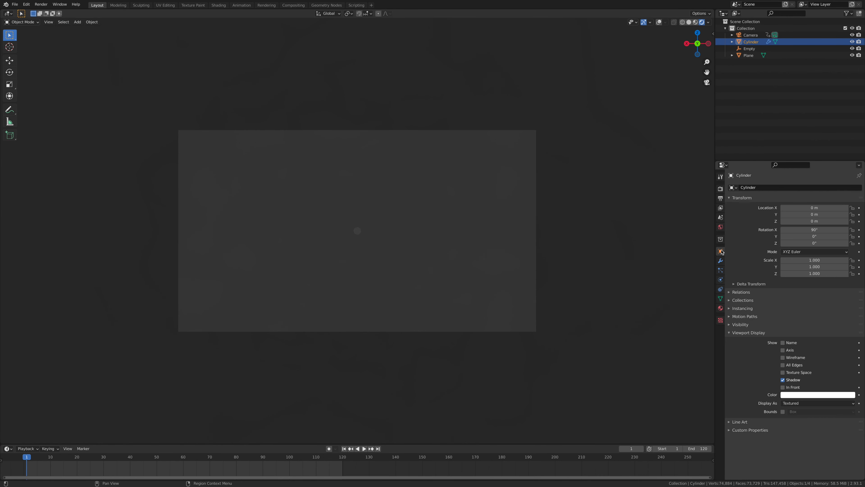
pyautogui.click(720, 227)
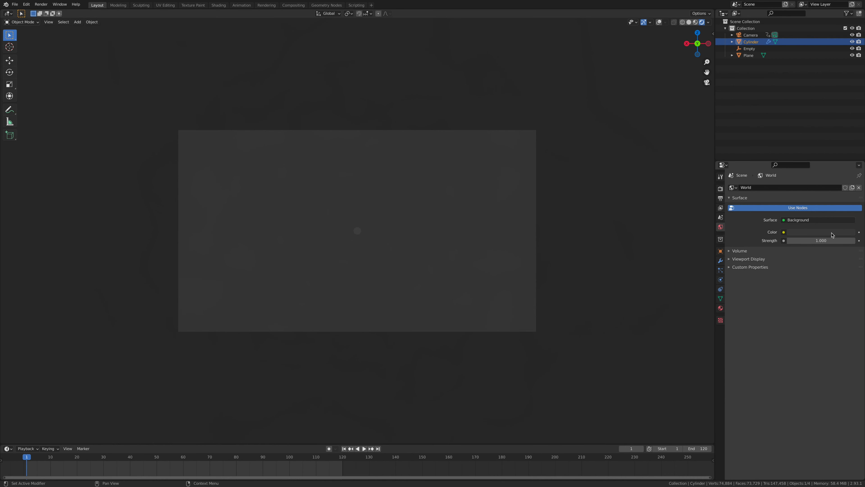
pyautogui.click(834, 232)
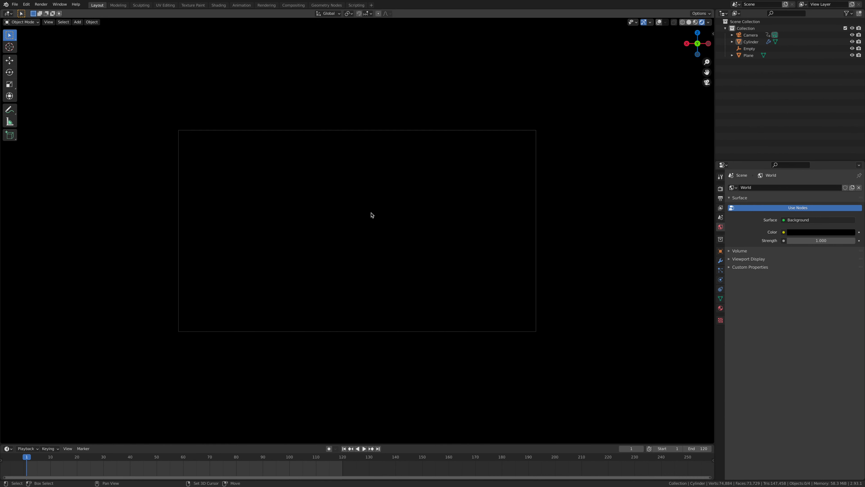
# Add a point light inside the tunnel with a bright blue color and a power of about 44.4 W
pyautogui.hotkey('shift', 'a')
pyautogui.moveTo(375, 197)
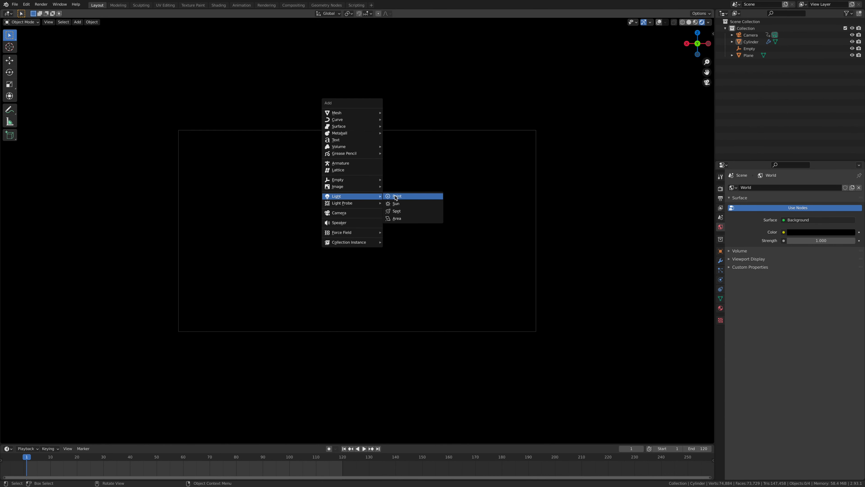
pyautogui.click(411, 199)
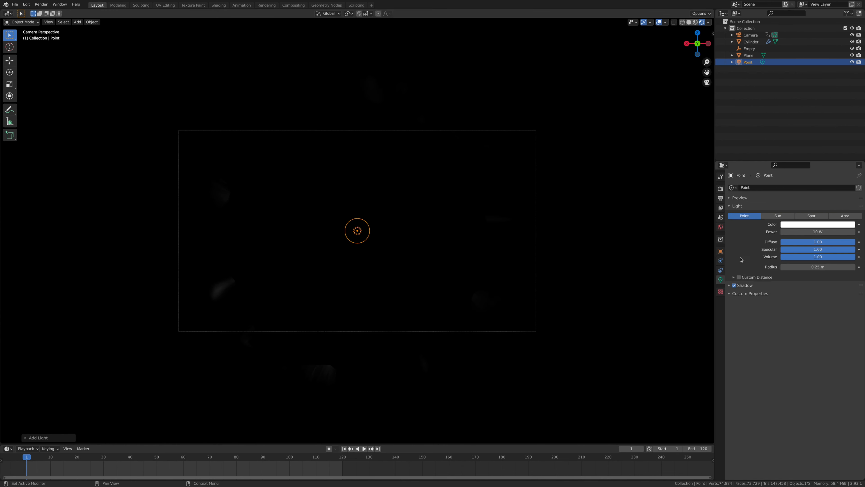
pyautogui.click(792, 225)
pyautogui.moveTo(828, 167); pyautogui.dragTo(831, 142)
pyautogui.moveTo(817, 232); pyautogui.dragTo(838, 231)
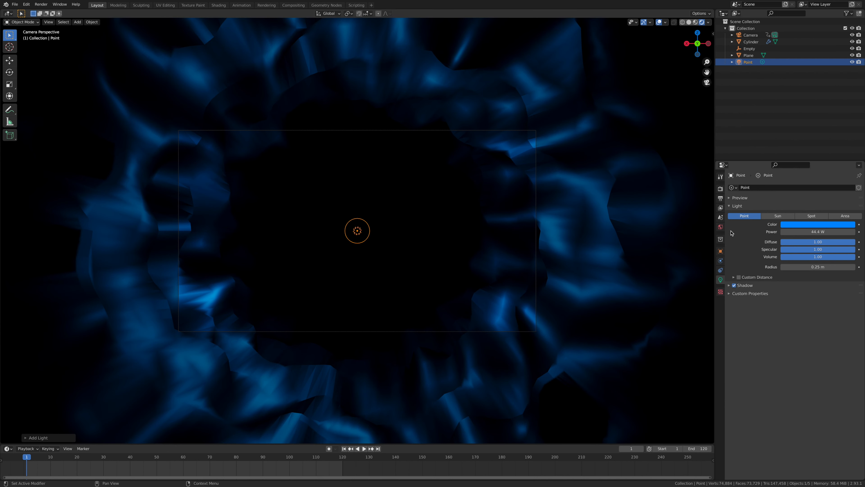
# Try viewport subdivision levels 2 and 3 on the cylinder and restore level 1
pyautogui.click(749, 42)
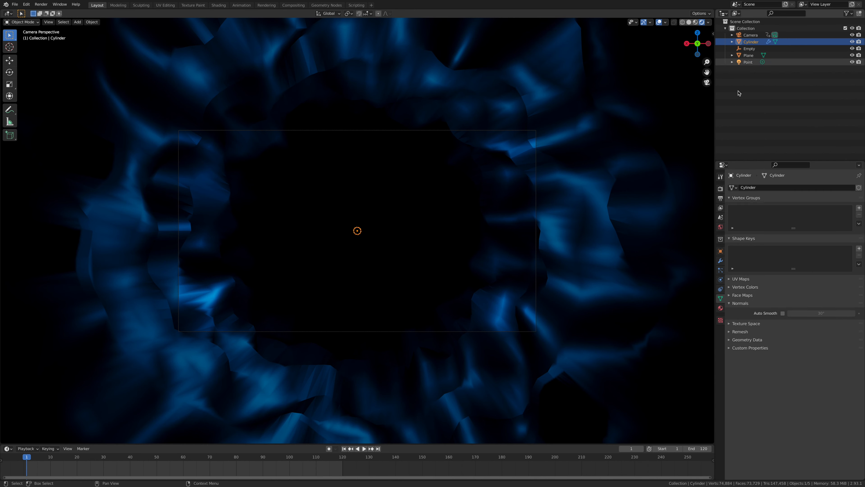
pyautogui.click(720, 260)
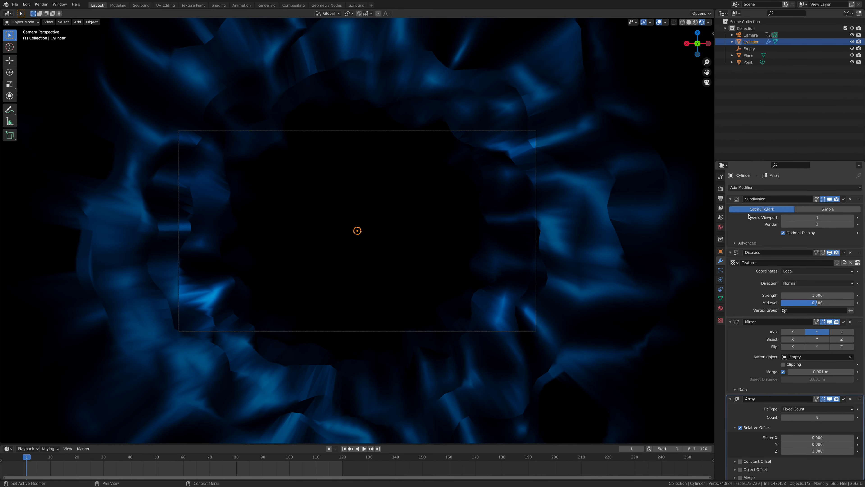
pyautogui.click(852, 217)
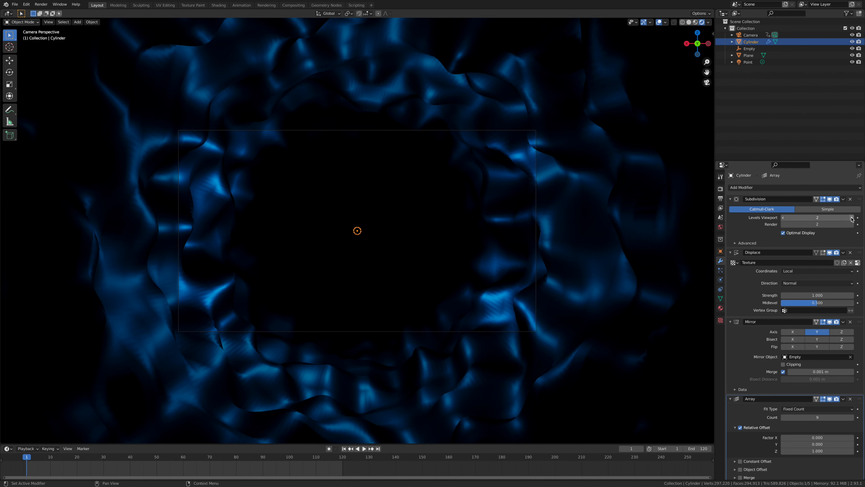
pyautogui.click(852, 218)
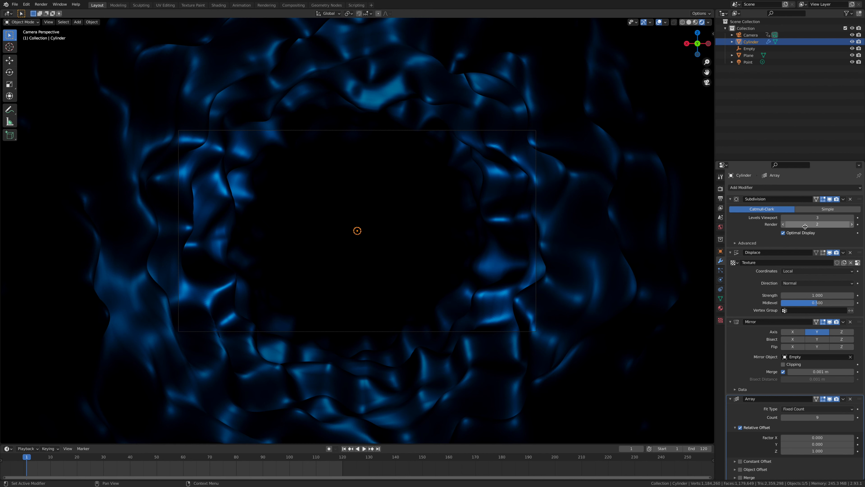
pyautogui.hotkey('ctrl', '1')
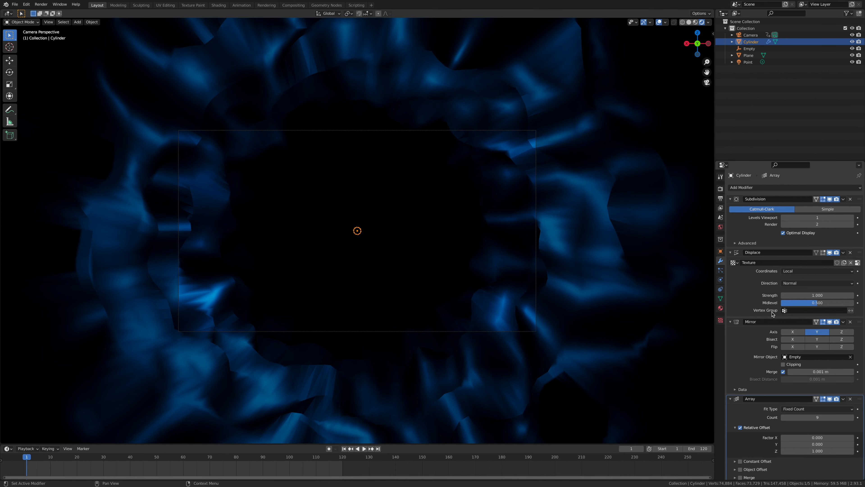
# Enable Ambient Occlusion and Bloom in the Eevee render settings, trying Screen Space Reflections but leaving it off
pyautogui.scroll(-2, 582, 332)
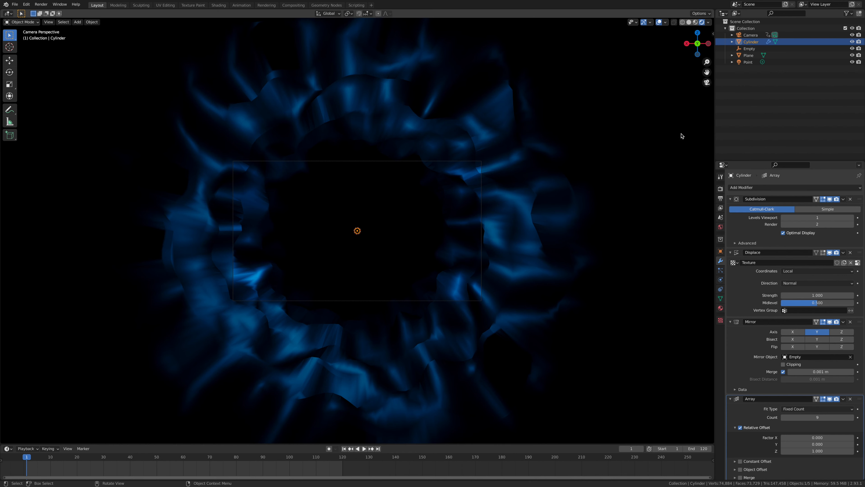
pyautogui.click(748, 62)
pyautogui.click(720, 189)
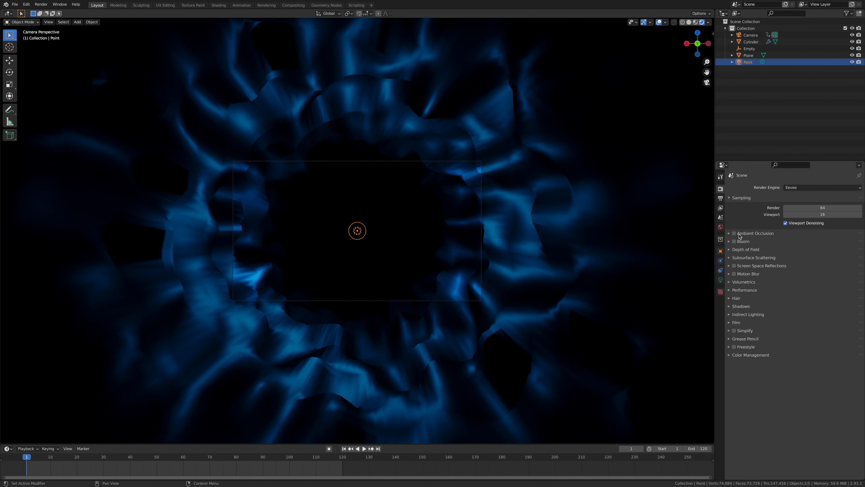
pyautogui.click(739, 235)
pyautogui.click(735, 233)
pyautogui.click(731, 234)
pyautogui.click(734, 266)
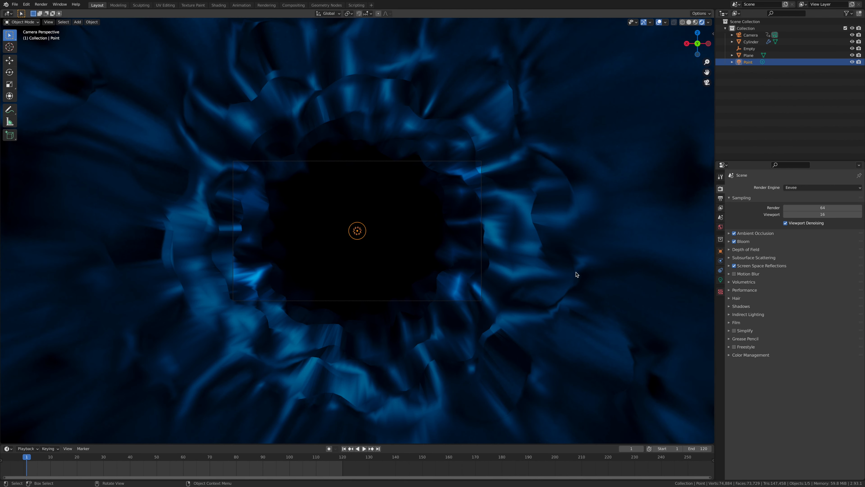
pyautogui.click(734, 266)
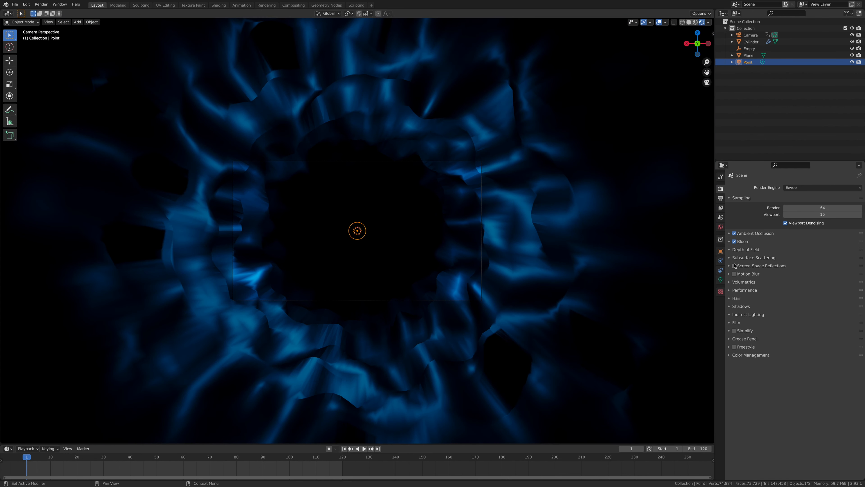
# Lower the roughness of the cylinder's material to about 0.119
pyautogui.click(749, 42)
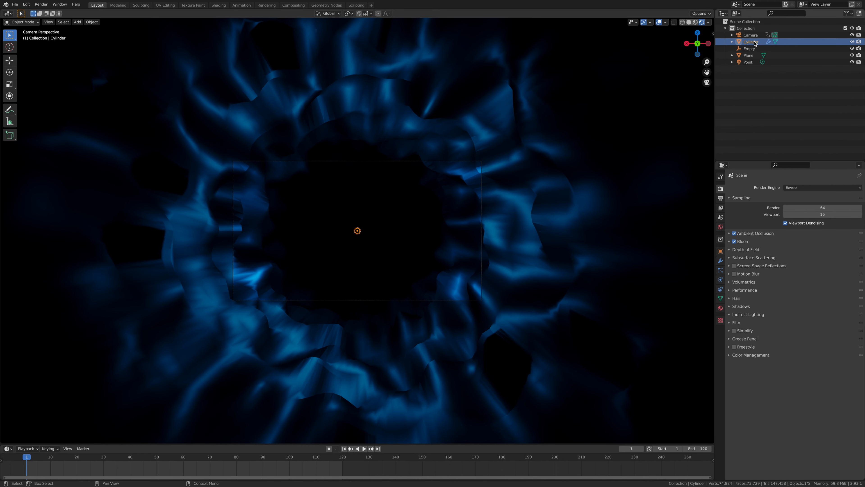
pyautogui.click(721, 310)
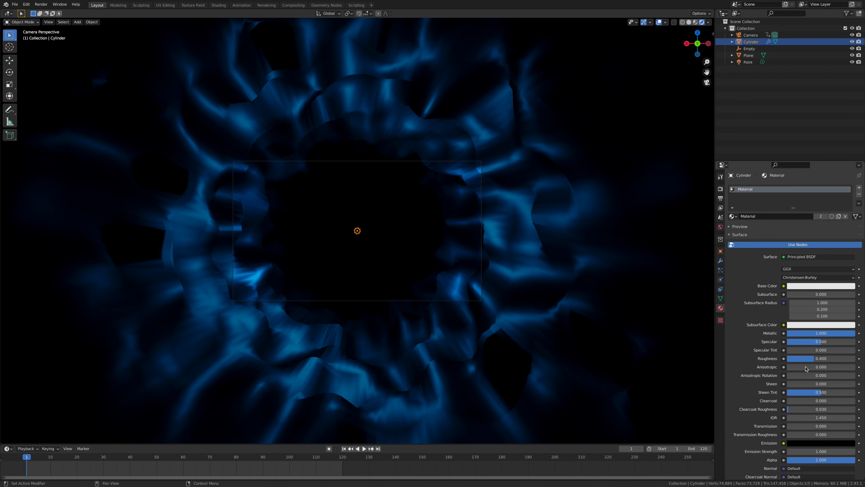
pyautogui.moveTo(811, 359); pyautogui.dragTo(782, 358)
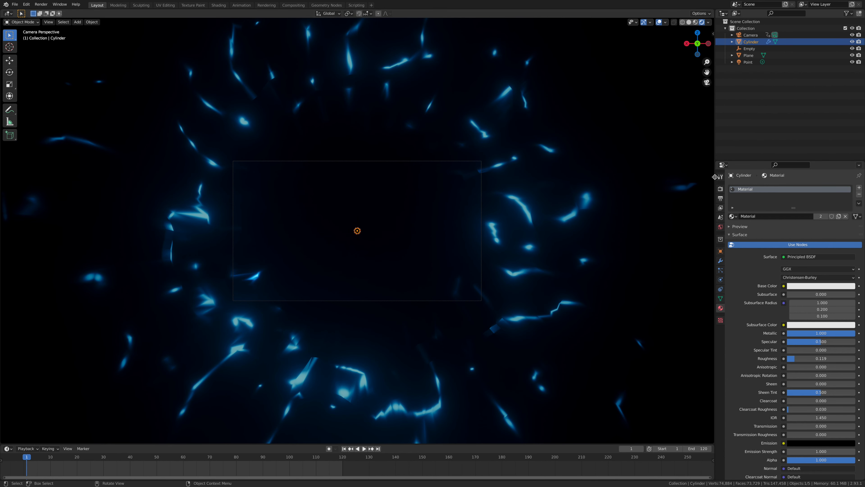
# Set the point light's Y location to 0.5 m, judging its position in solid and rendered shading
pyautogui.click(689, 22)
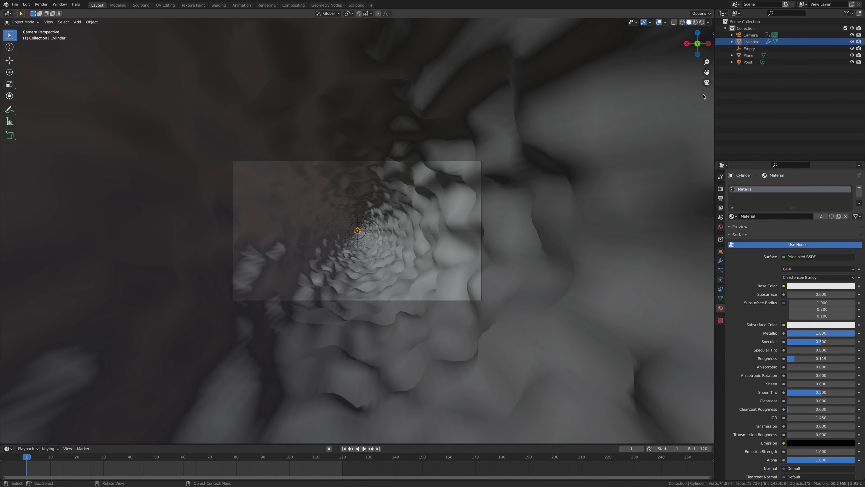
pyautogui.click(748, 62)
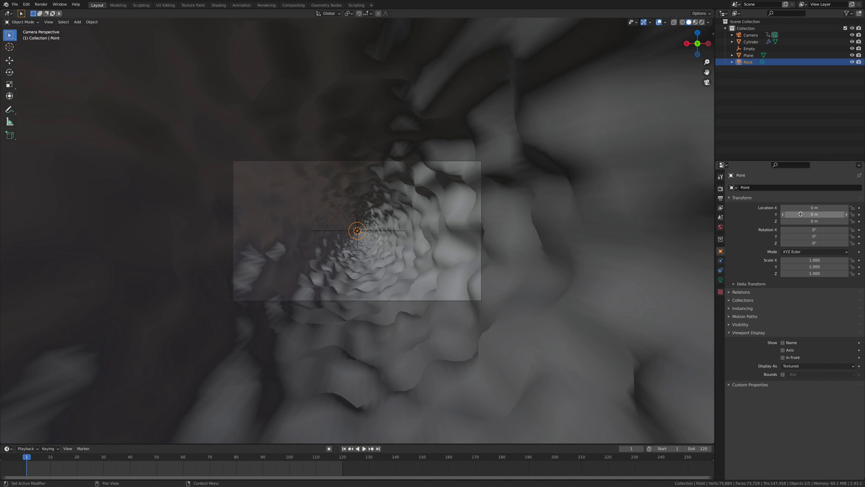
pyautogui.moveTo(803, 214); pyautogui.dragTo(825, 214)
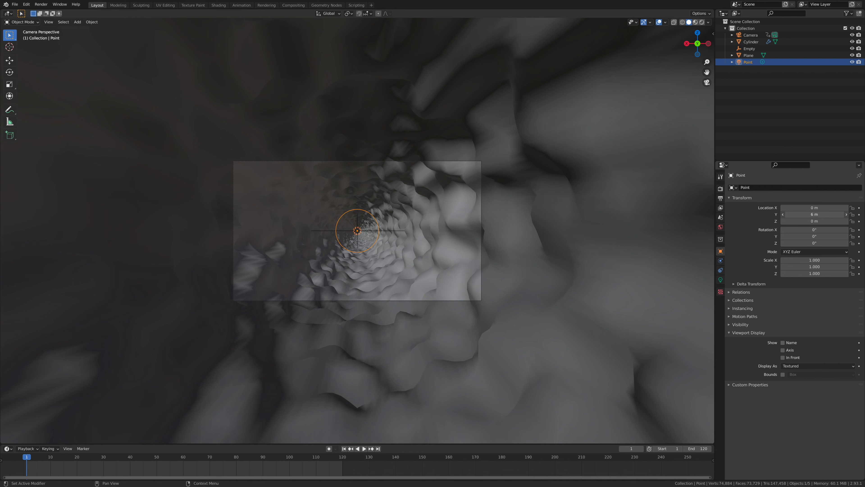
pyautogui.click(701, 22)
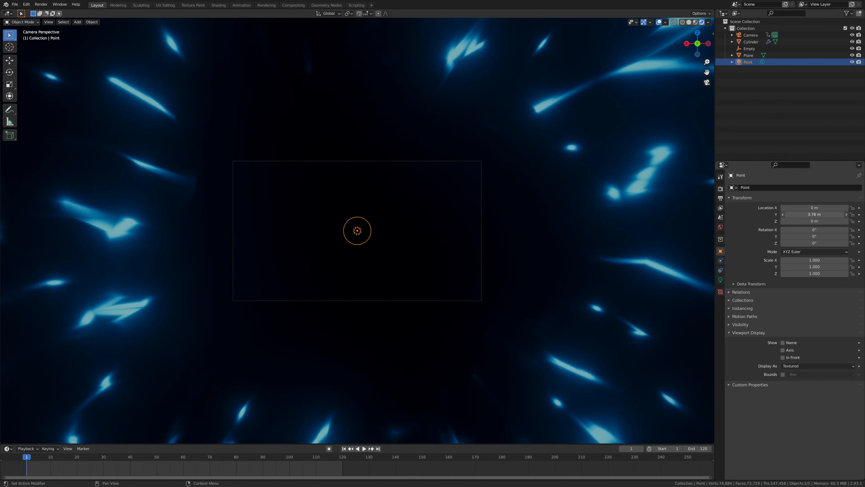
pyautogui.moveTo(813, 214); pyautogui.dragTo(788, 215)
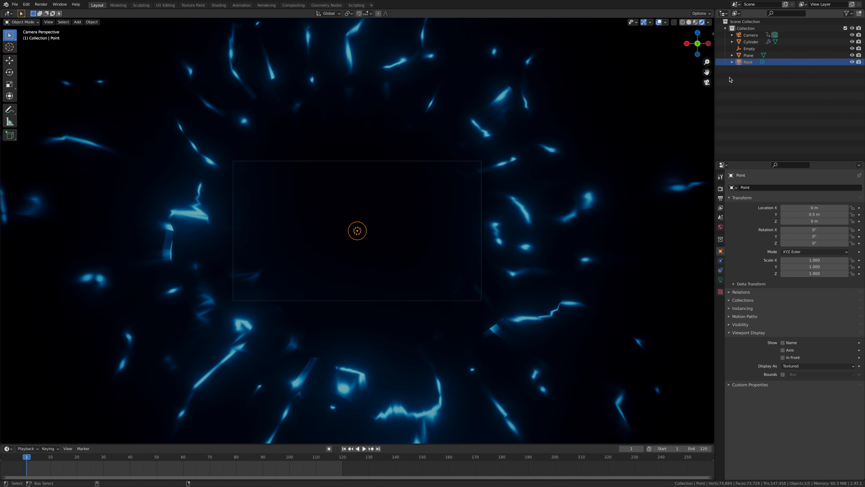
# Parent the point light to the camera using the Object option and play the animation to check it
pyautogui.keyDown('ctrl'); pyautogui.click(752, 35); pyautogui.keyUp('ctrl')
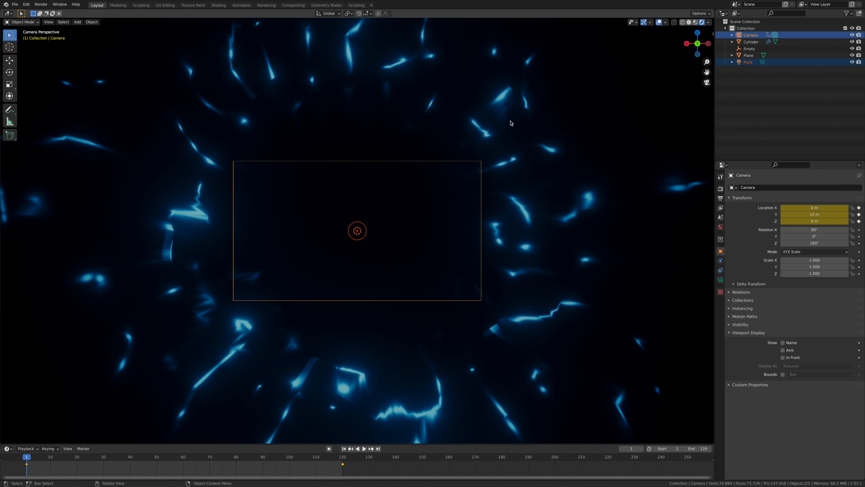
pyautogui.hotkey('ctrl', 'p')
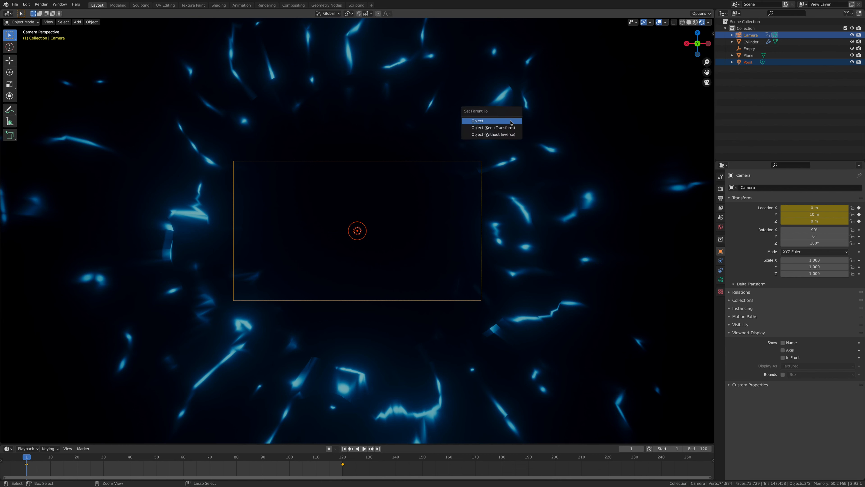
pyautogui.click(511, 123)
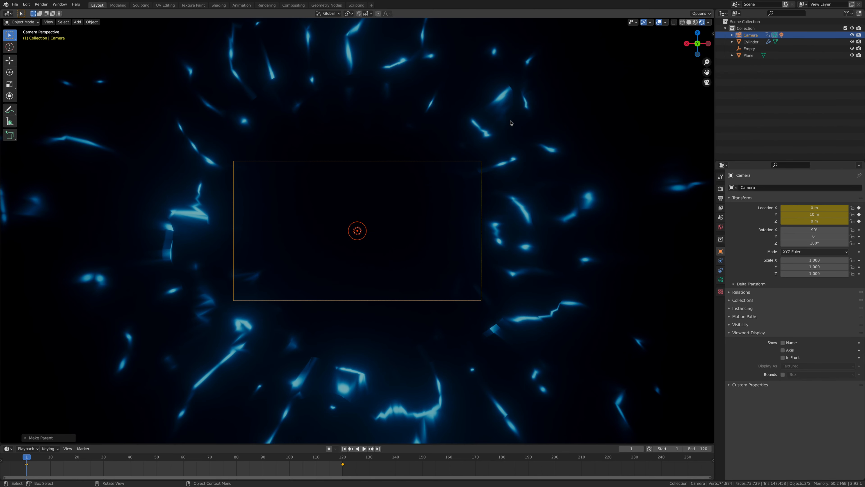
pyautogui.press('space')
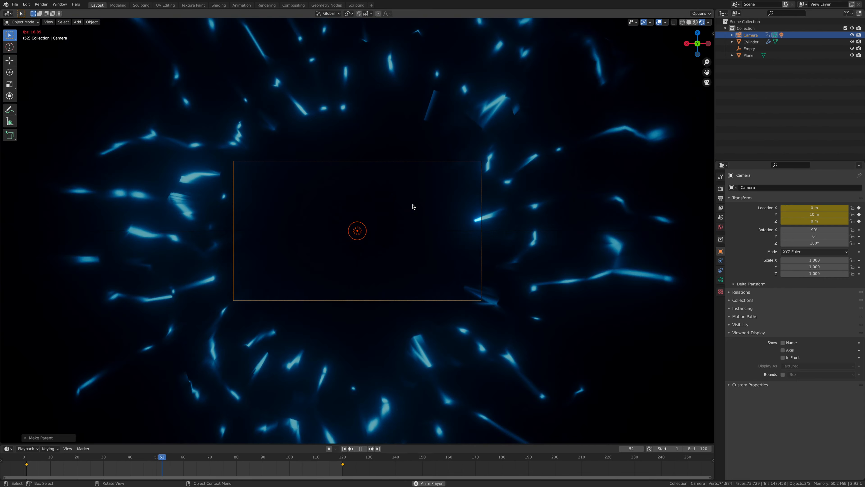
pyautogui.press('space')
# Set the camera's focal length to 17 mm and play the animation to check the wider framing
pyautogui.click(720, 279)
pyautogui.click(814, 219)
pyautogui.press('BackSpace')
pyautogui.press('Return')
pyautogui.press('Home')
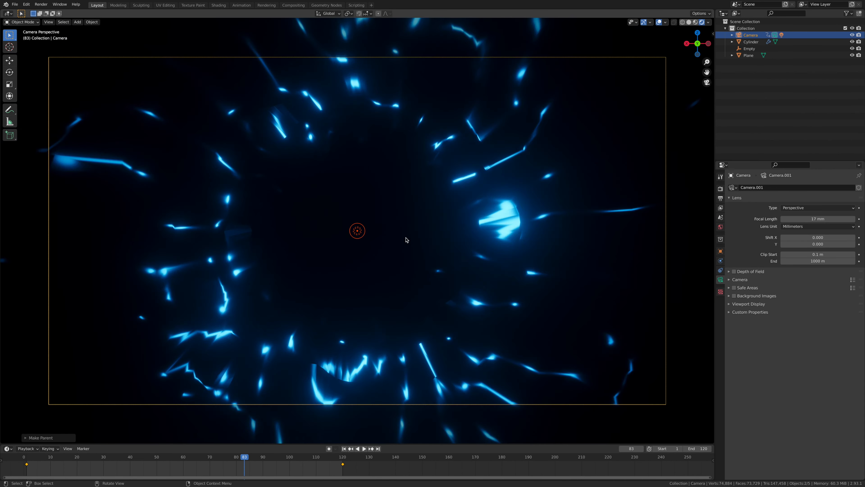
pyautogui.press('space')
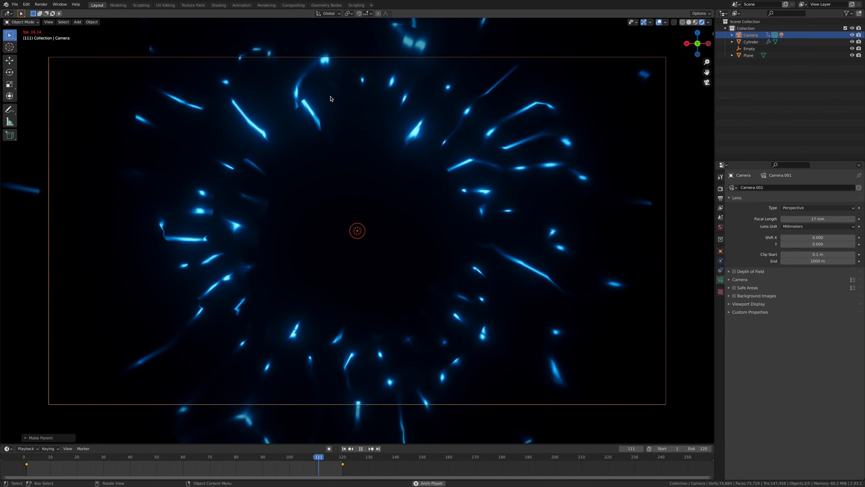
pyautogui.press('space')
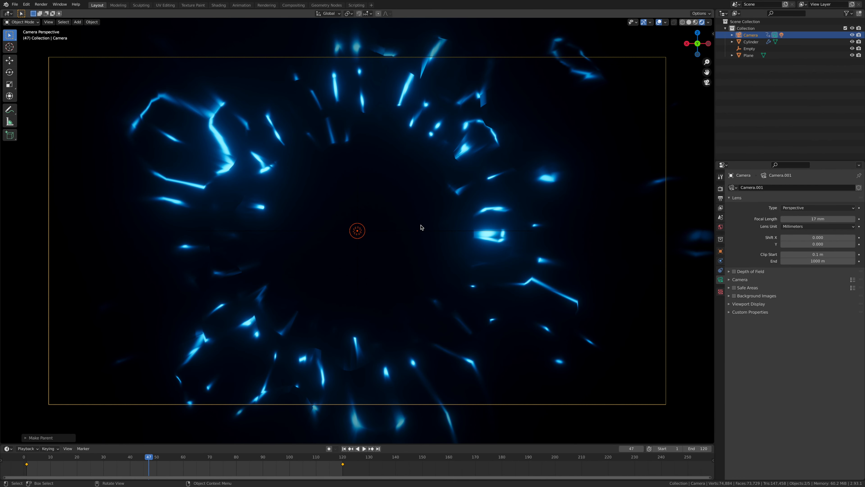
# Duplicate the blue point light parented to the camera and move the copy along the Y axis
pyautogui.click(732, 35)
pyautogui.click(738, 42)
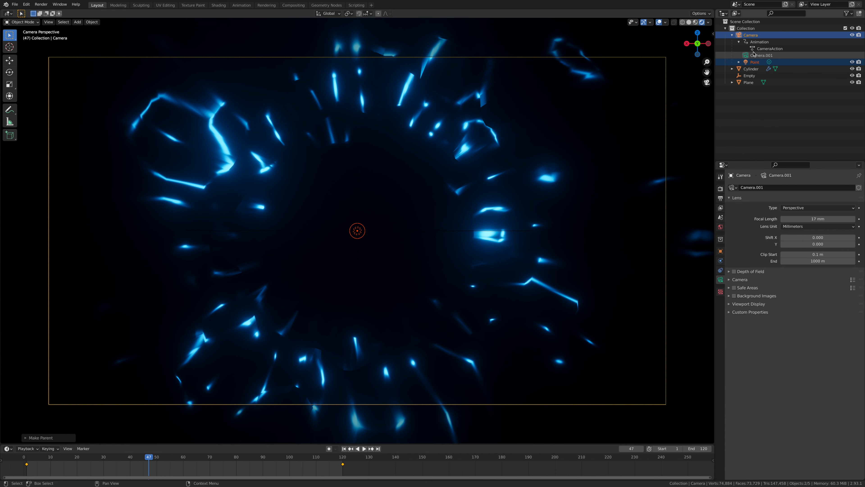
pyautogui.click(754, 62)
pyautogui.hotkey('shift', 'z')
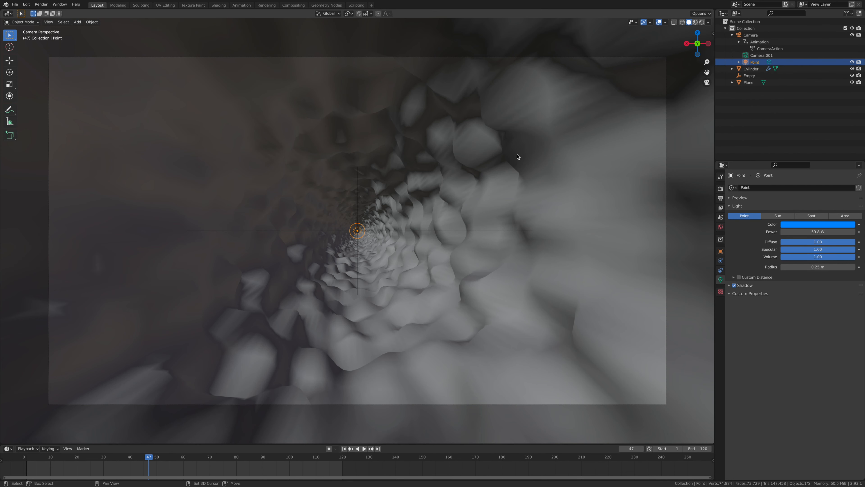
pyautogui.hotkey('shift', 'd')
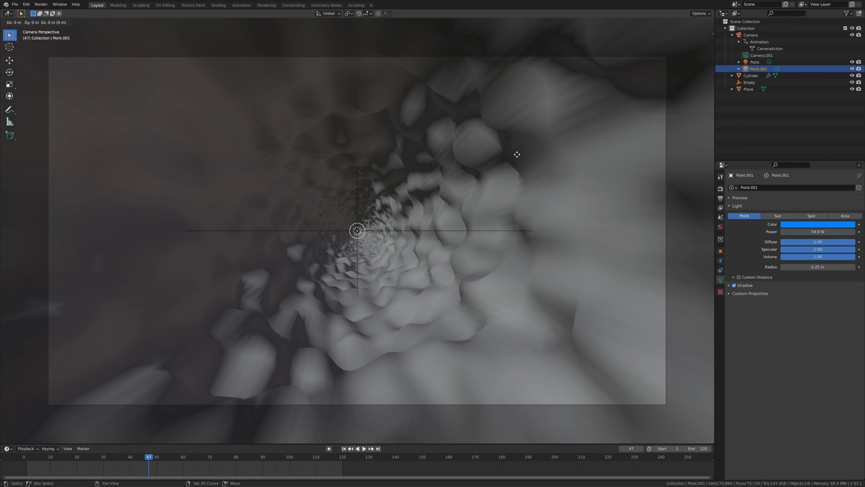
pyautogui.press('y')
pyautogui.click(513, 158)
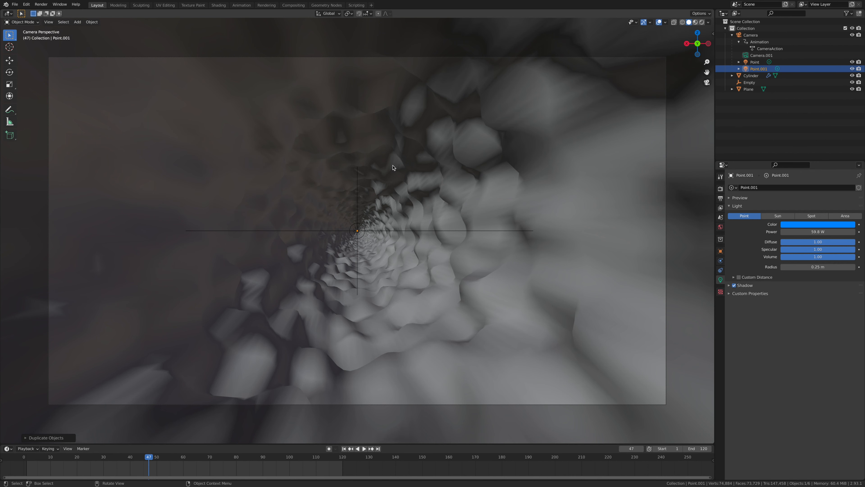
# Set the duplicated point light's colour to magenta and its Y location to about -2.452 m
pyautogui.click(721, 251)
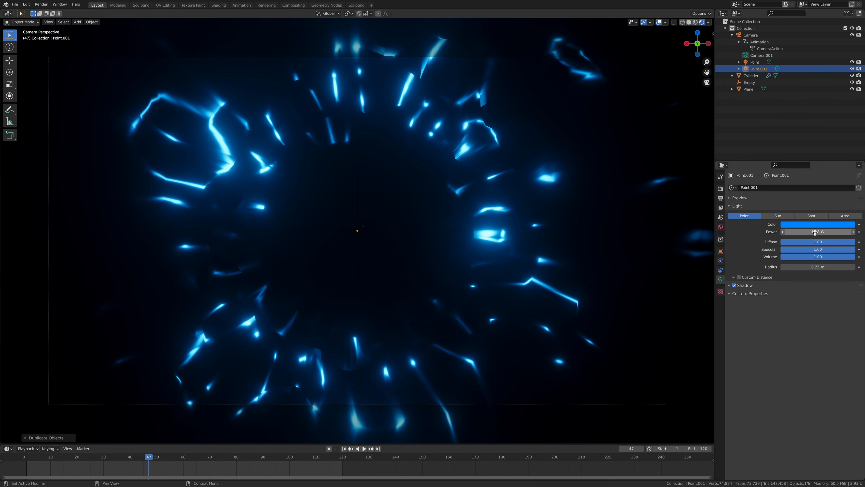
pyautogui.click(817, 225)
pyautogui.moveTo(829, 181); pyautogui.dragTo(840, 169)
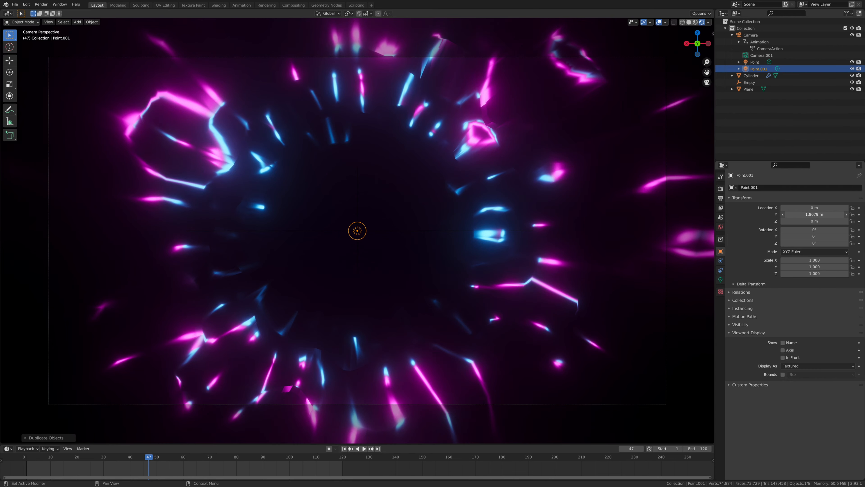
pyautogui.moveTo(815, 214); pyautogui.dragTo(806, 216)
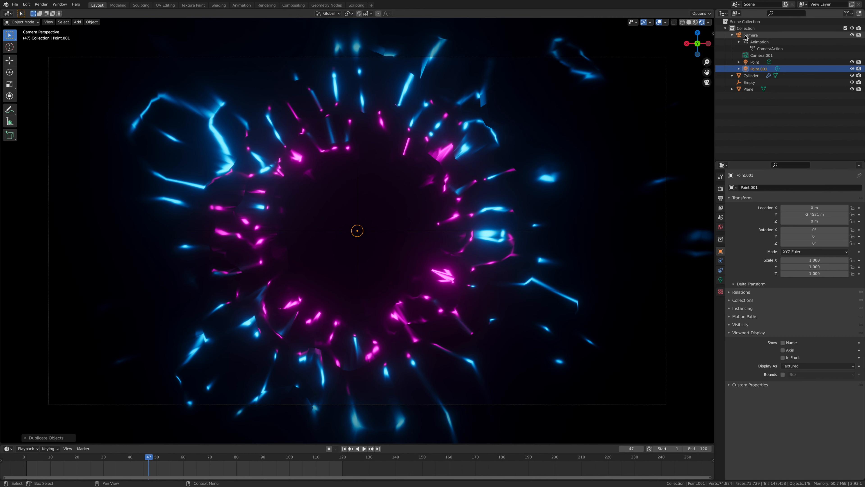
# Duplicate the original blue point light, move the copy along Y to about -5.476 m, and play the animation to check it
pyautogui.click(760, 63)
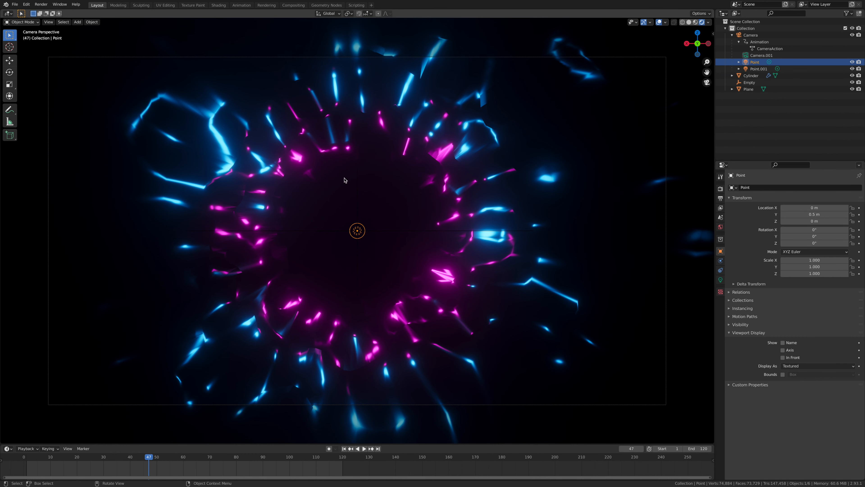
pyautogui.hotkey('shift', 'd')
pyautogui.press('y')
pyautogui.click(386, 178)
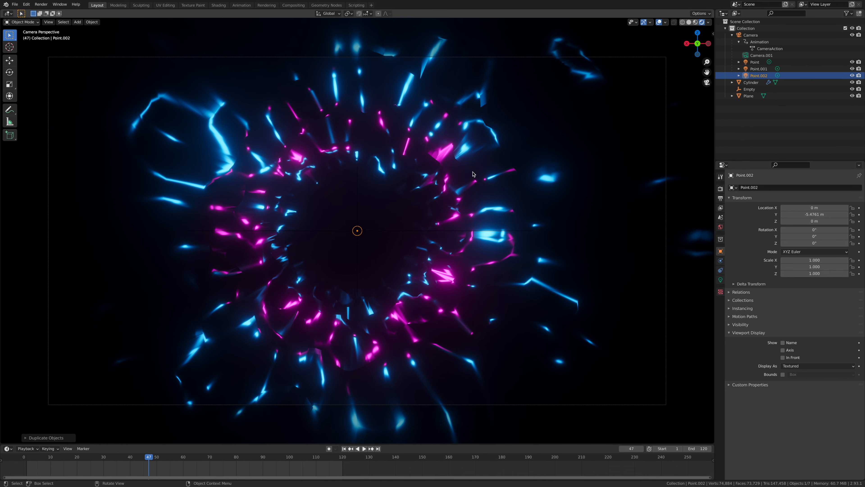
pyautogui.press('space')
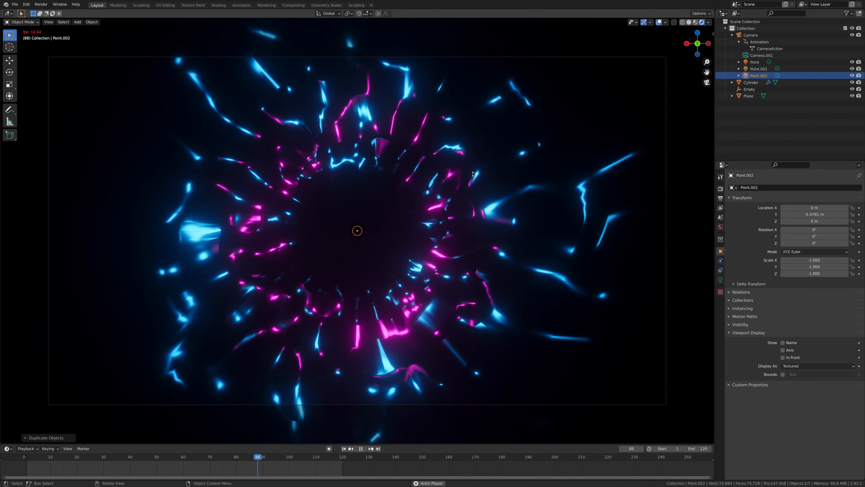
pyautogui.press('space')
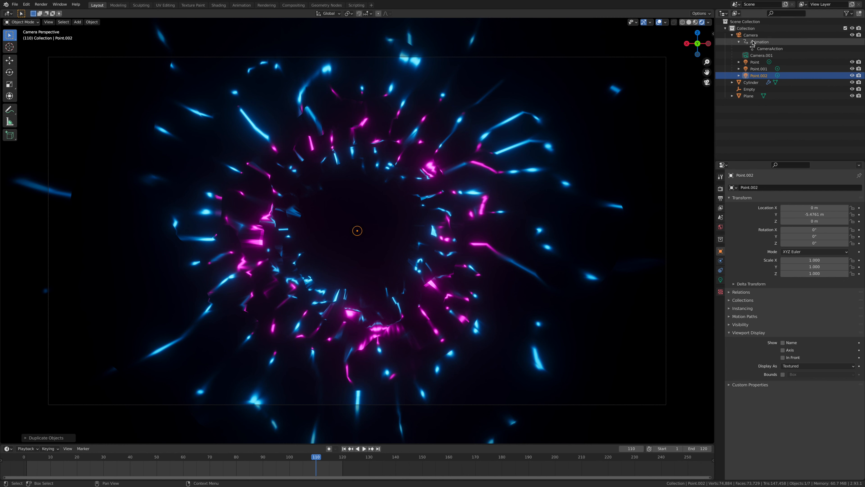
# Try Subdivision viewport levels 2 and 3 on the cylinder, play the animation, and restore the viewport level to 1
pyautogui.click(751, 82)
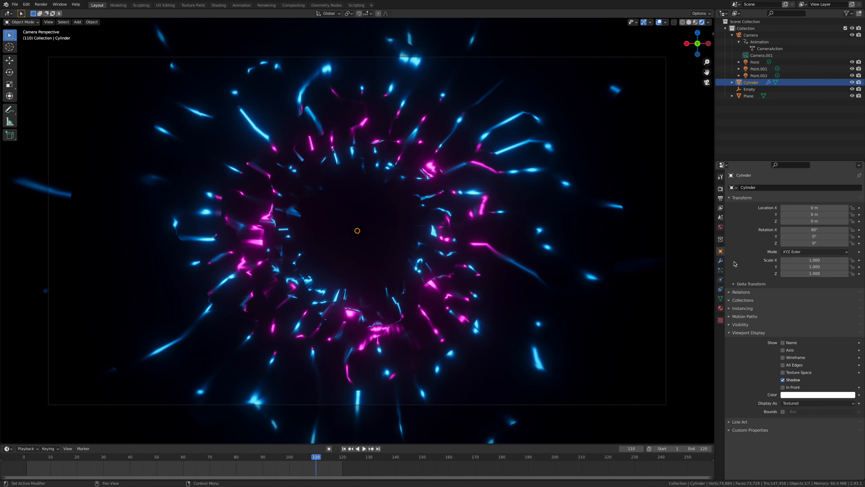
pyautogui.click(721, 261)
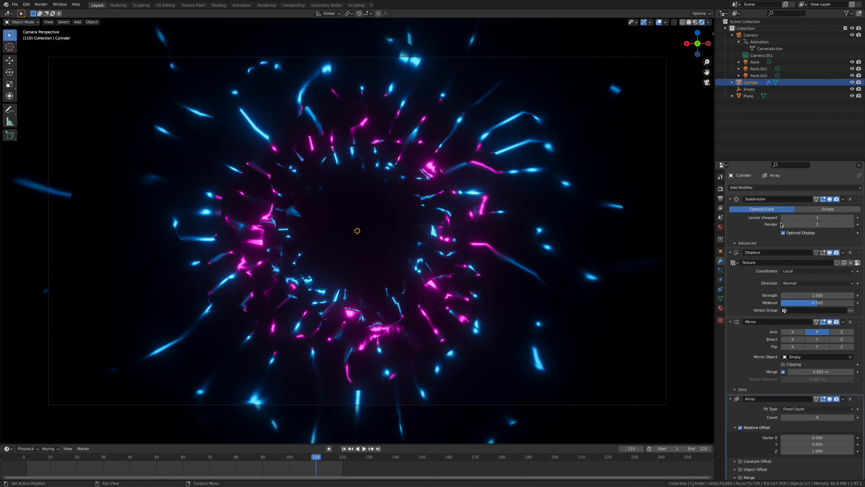
pyautogui.click(853, 219)
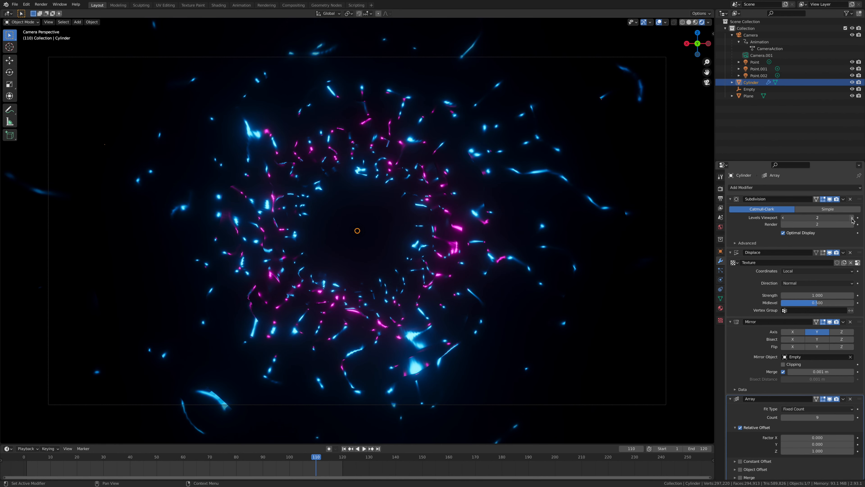
pyautogui.click(852, 219)
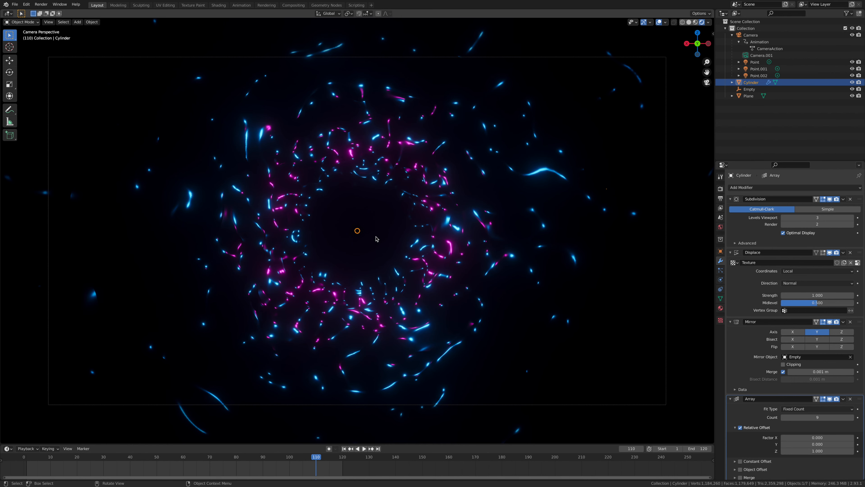
pyautogui.press('space')
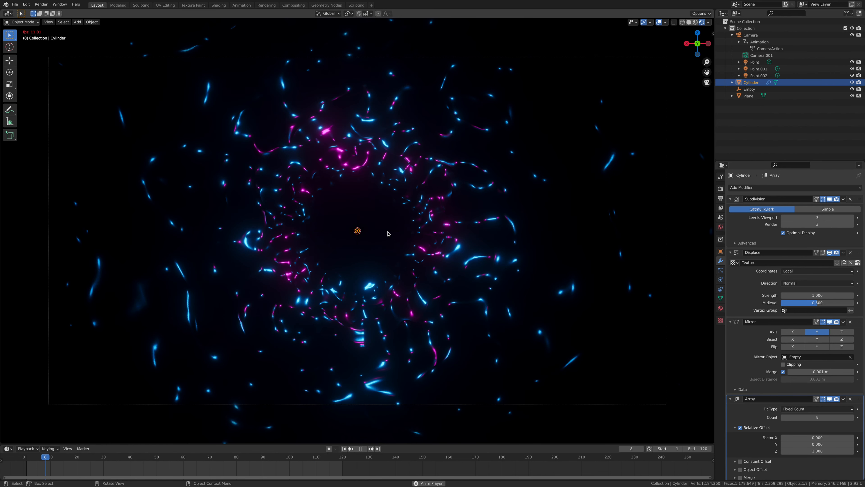
pyautogui.press('space')
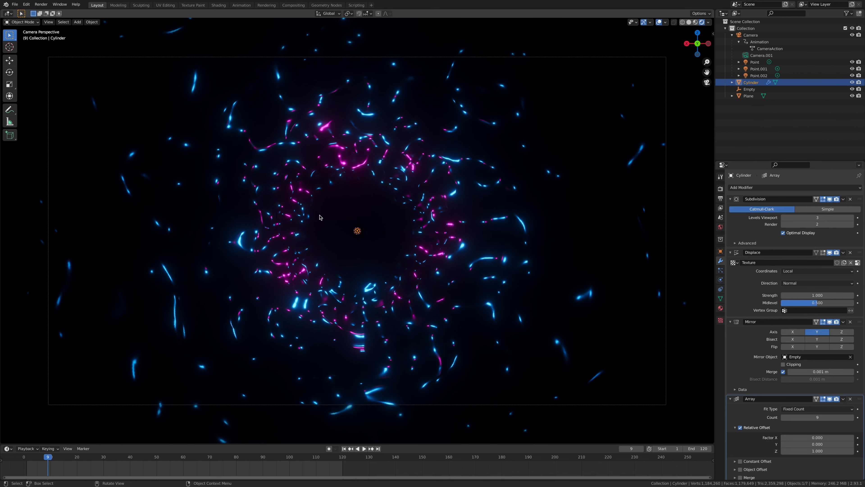
pyautogui.click(783, 219)
pyautogui.click(783, 220)
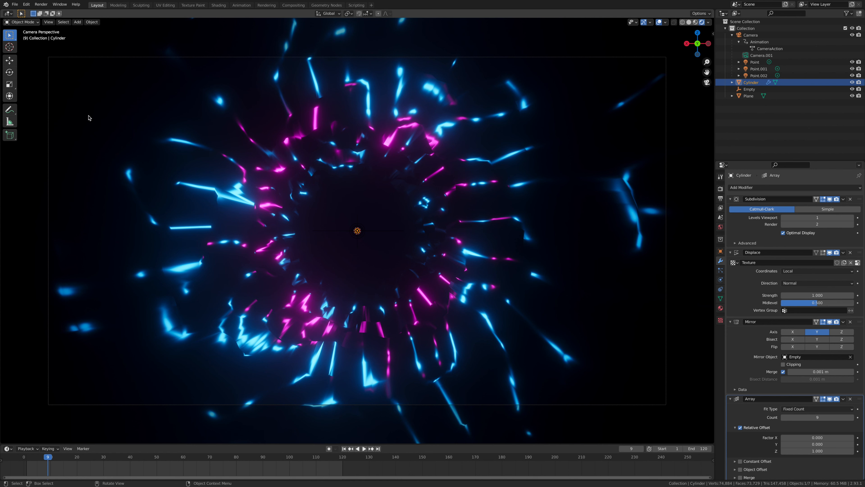
# Save the project file
pyautogui.click(15, 4)
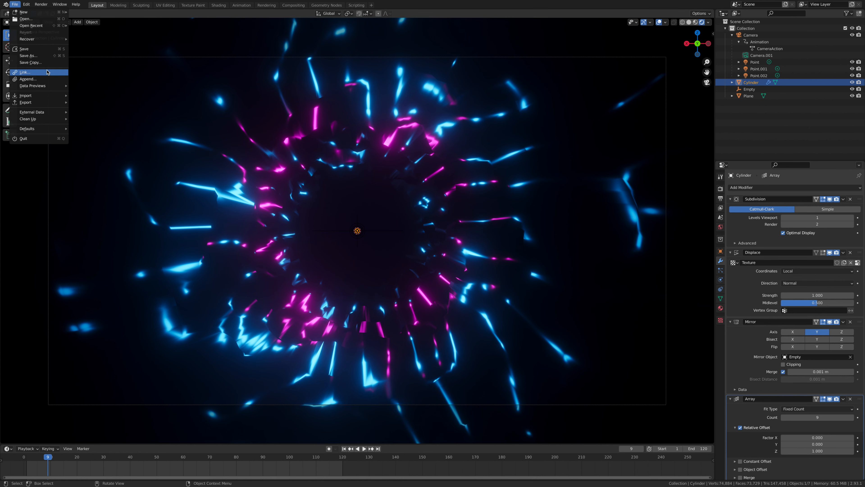
pyautogui.click(24, 49)
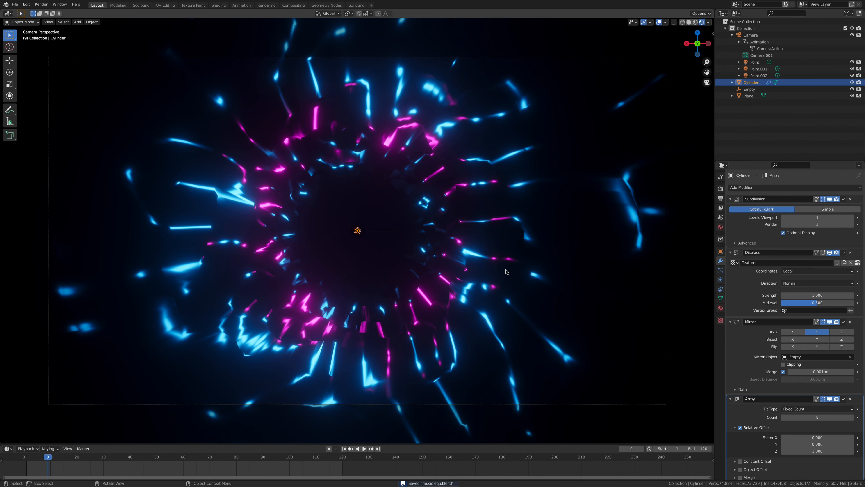
# Switch the viewport to solid shading, leave the camera view, and return the timeline to frame 1
pyautogui.click(689, 22)
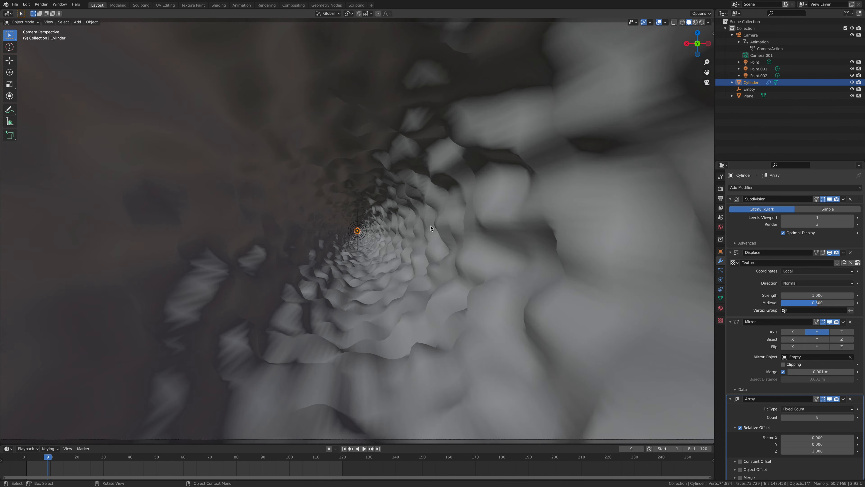
pyautogui.scroll(6, 430, 226)
pyautogui.scroll(-13, 449, 223)
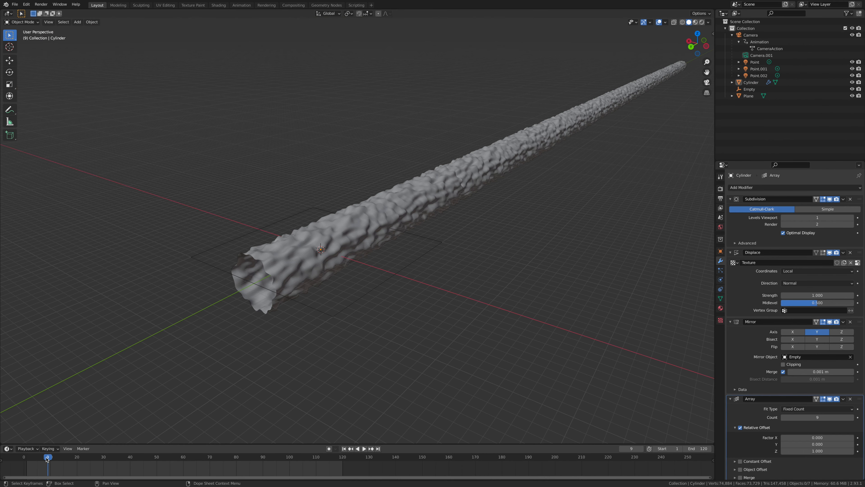
pyautogui.moveTo(47, 459); pyautogui.dragTo(28, 462)
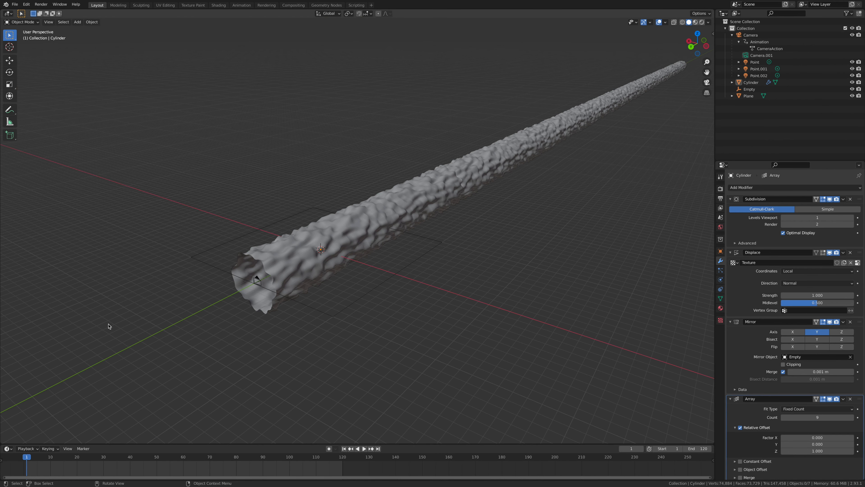
# Add an ico sphere at the origin inside the tunnel and set its subdivisions to 4
pyautogui.hotkey('shift', 'a')
pyautogui.moveTo(85, 241)
pyautogui.click(149, 270)
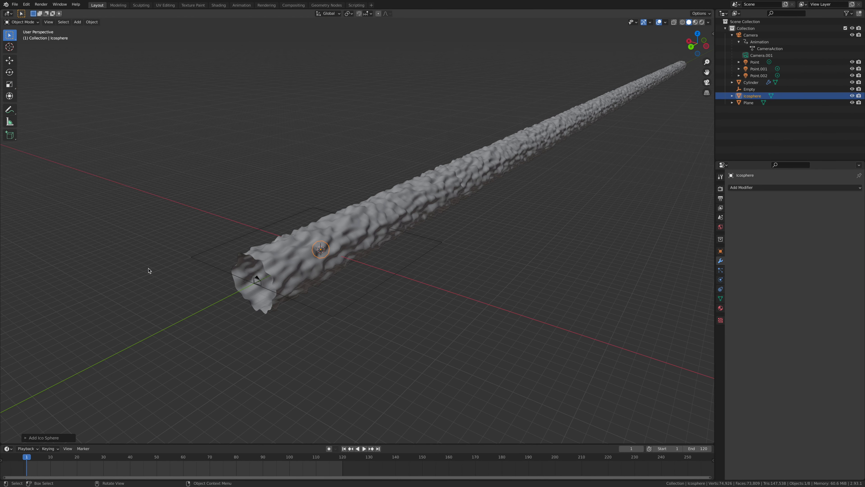
pyautogui.moveTo(333, 298); pyautogui.dragTo(533, 214, button='middle')
pyautogui.scroll(6, 208, 309)
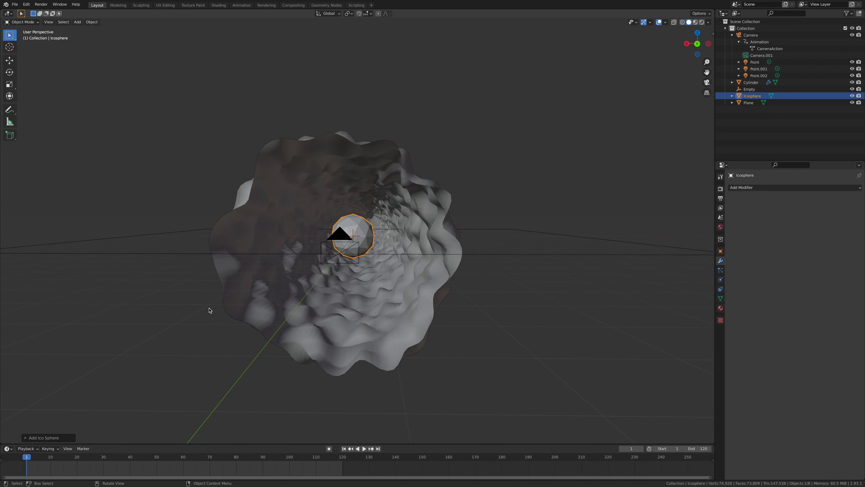
pyautogui.click(27, 438)
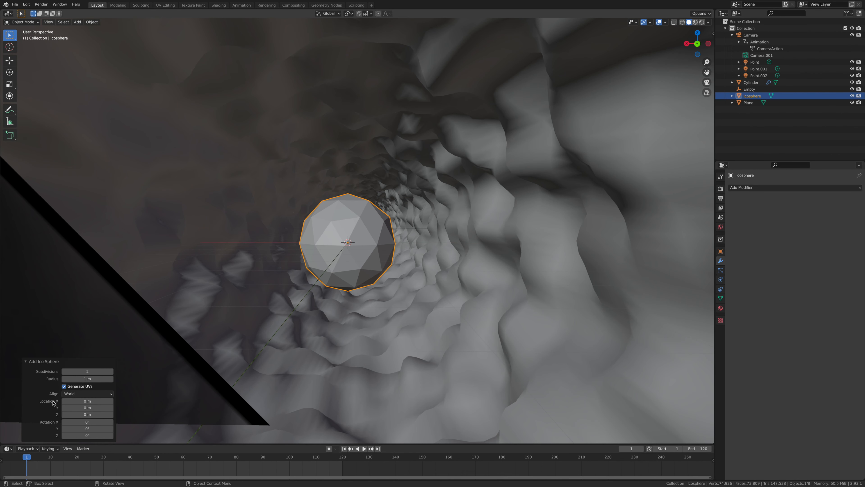
pyautogui.click(111, 371)
pyautogui.click(111, 371)
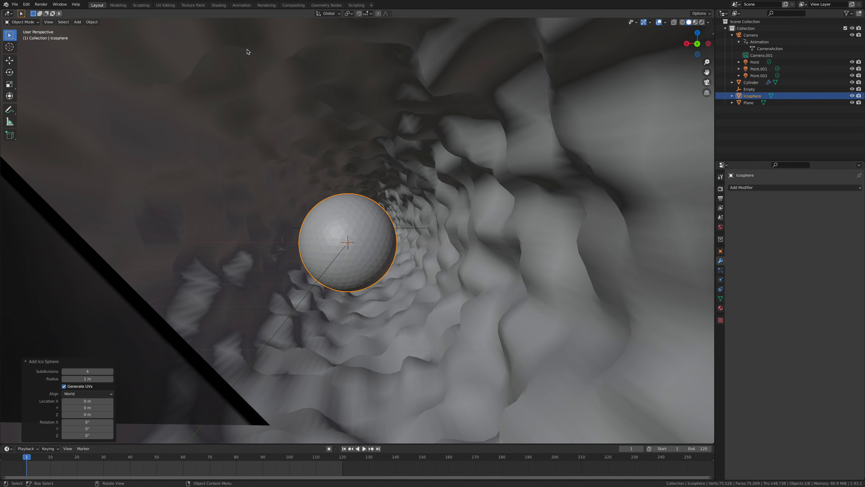
# Return to the active camera view and give the ico sphere a Planar Decimate modifier with a 17° angle limit
pyautogui.click(48, 22)
pyautogui.moveTo(68, 90)
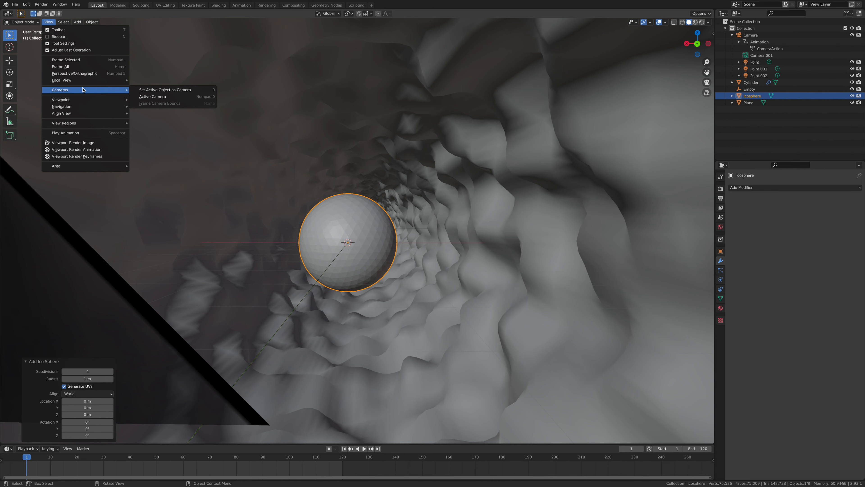
pyautogui.click(154, 97)
pyautogui.click(749, 190)
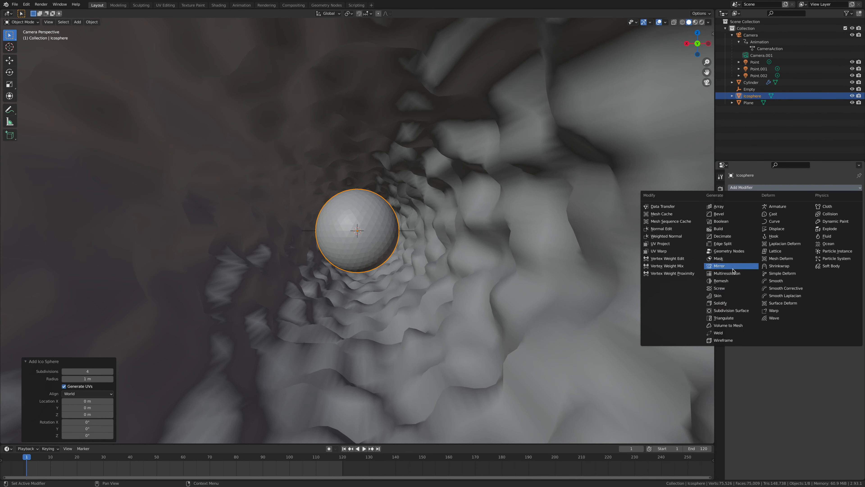
pyautogui.click(732, 254)
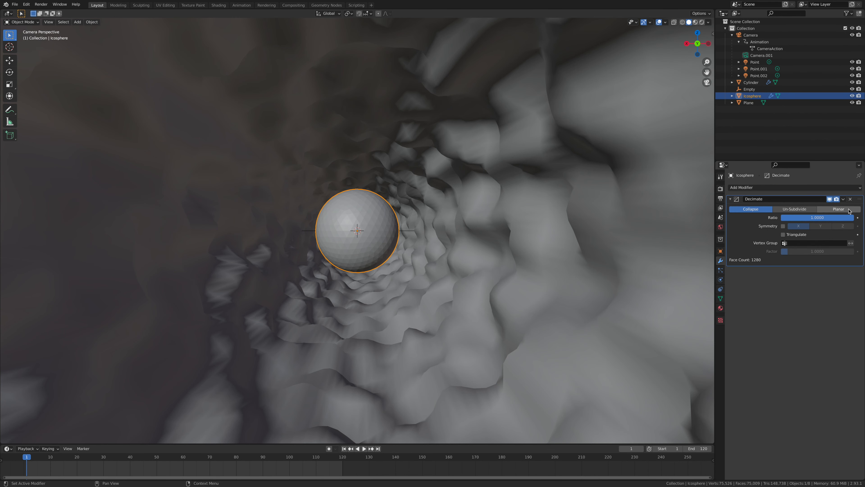
pyautogui.click(848, 210)
pyautogui.moveTo(817, 217); pyautogui.dragTo(835, 217)
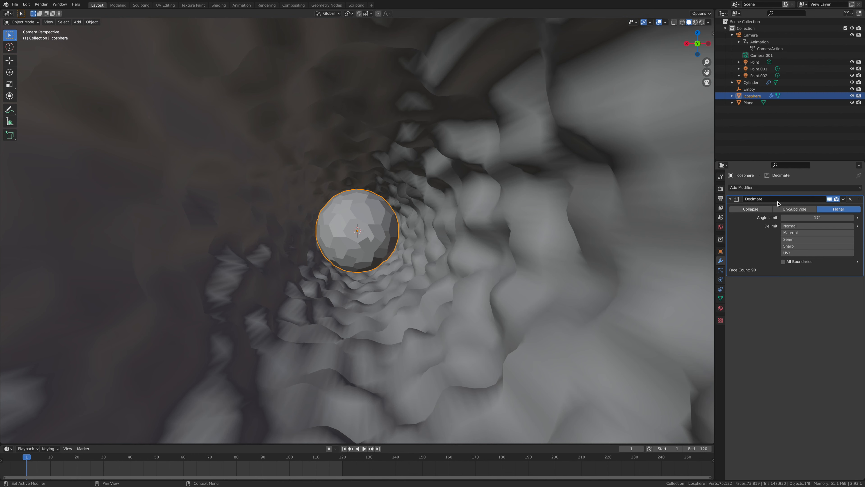
# Add a Smooth modifier to the ico sphere, set its Repeat to 19, and inspect the shape
pyautogui.click(773, 187)
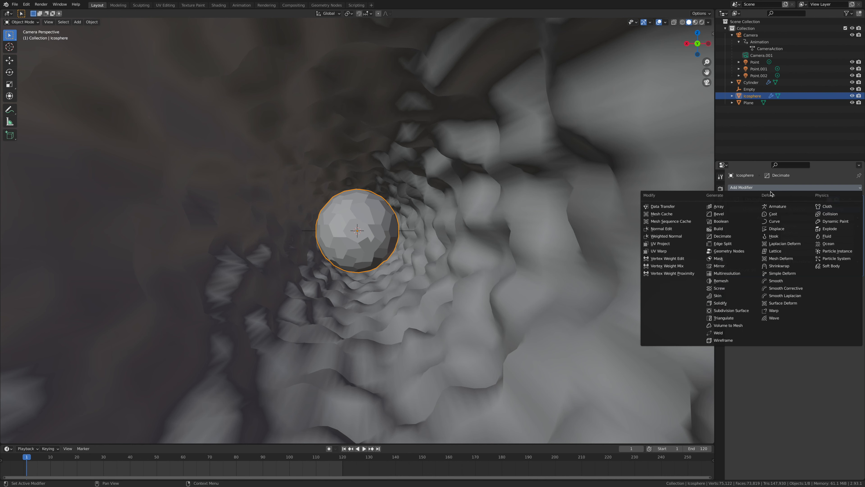
pyautogui.click(776, 280)
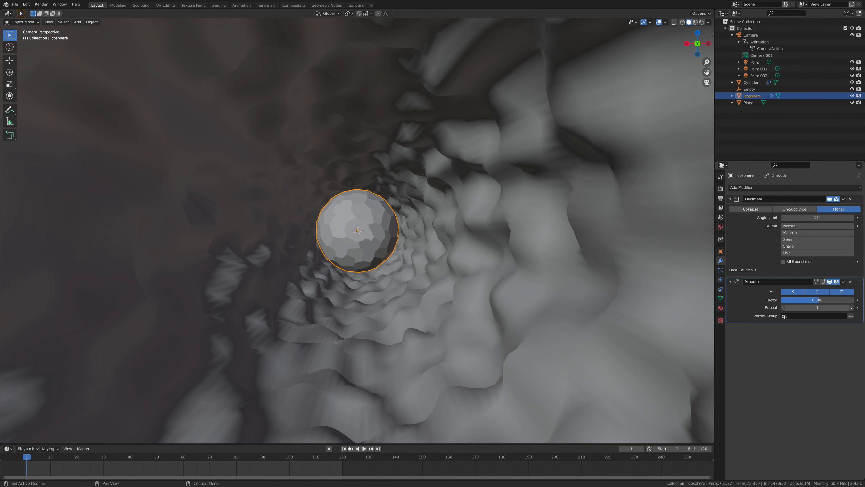
pyautogui.moveTo(818, 307); pyautogui.dragTo(843, 307)
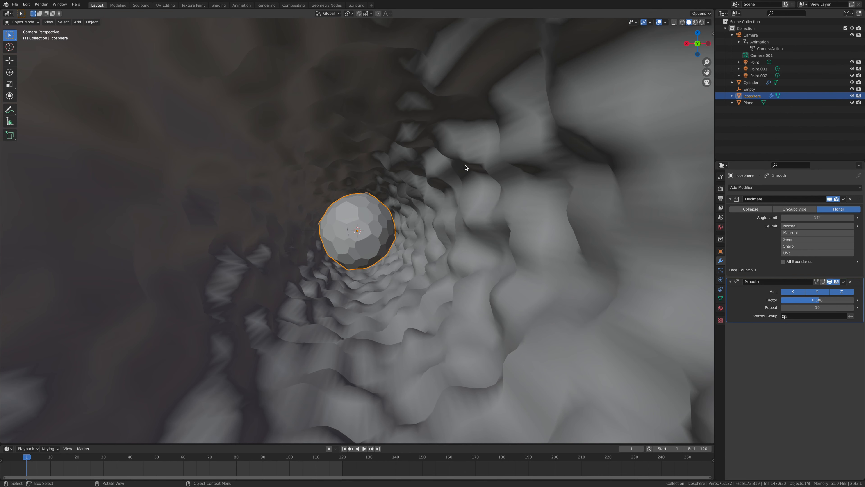
pyautogui.moveTo(411, 199); pyautogui.dragTo(409, 201, button='middle')
pyautogui.keyDown('shift'); pyautogui.moveTo(375, 158); pyautogui.dragTo(384, 141, button='middle'); pyautogui.keyUp('shift')
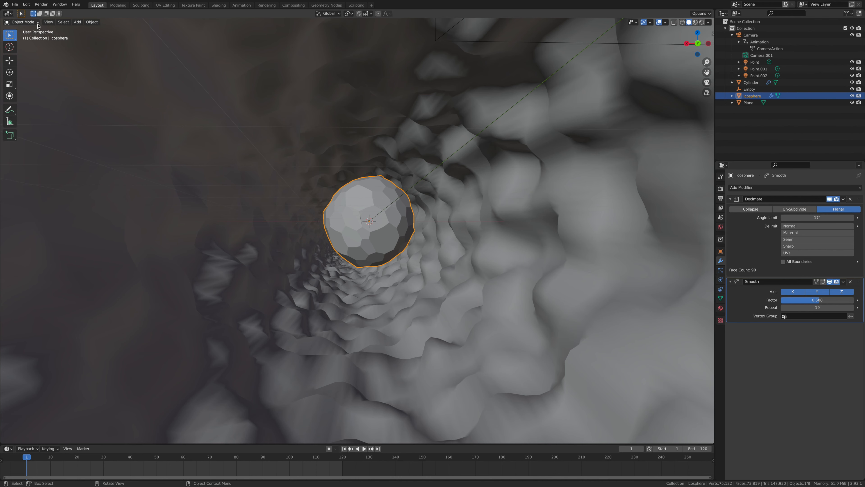
# Return to the active camera view and give the ico sphere a Displace modifier with a new Distorted Noise texture
pyautogui.click(48, 22)
pyautogui.moveTo(67, 91)
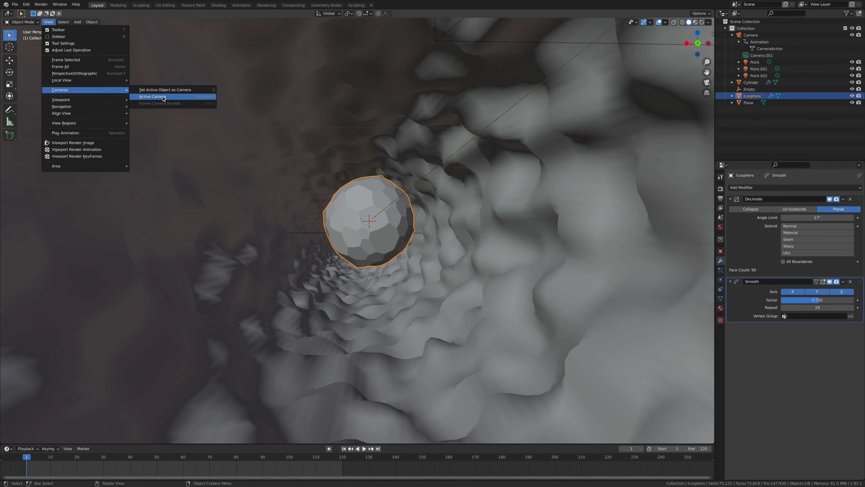
pyautogui.click(153, 96)
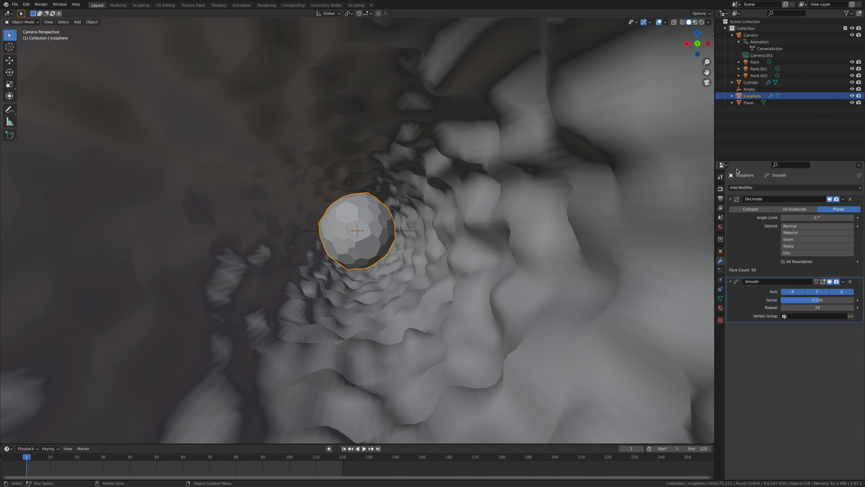
pyautogui.click(761, 187)
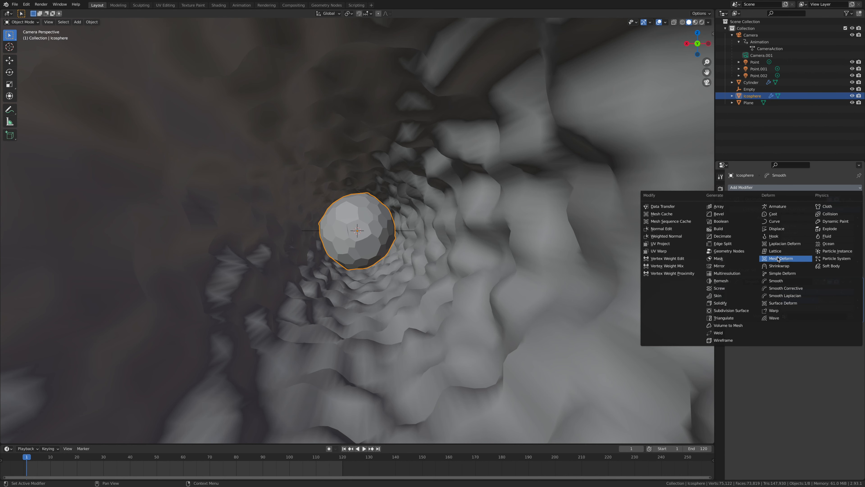
pyautogui.click(786, 229)
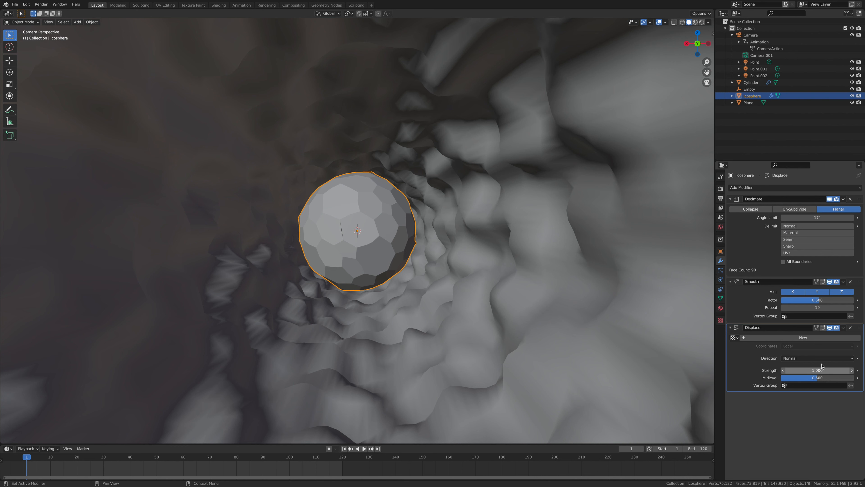
pyautogui.click(805, 337)
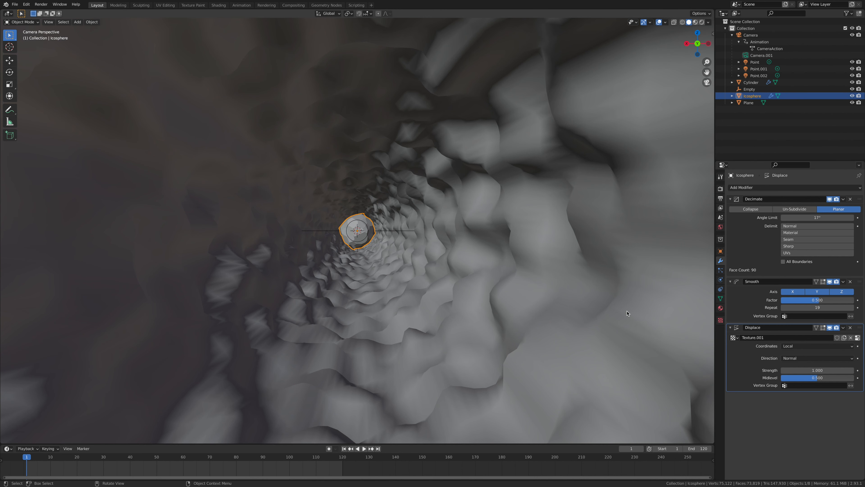
pyautogui.click(857, 337)
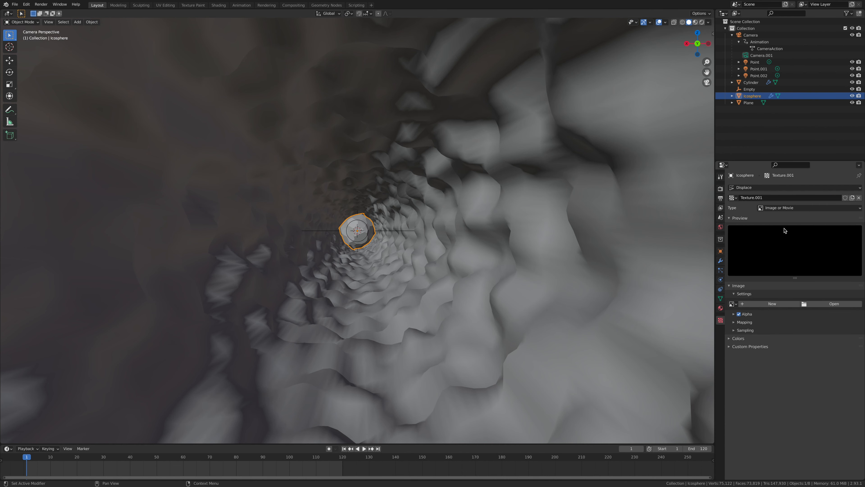
pyautogui.click(783, 208)
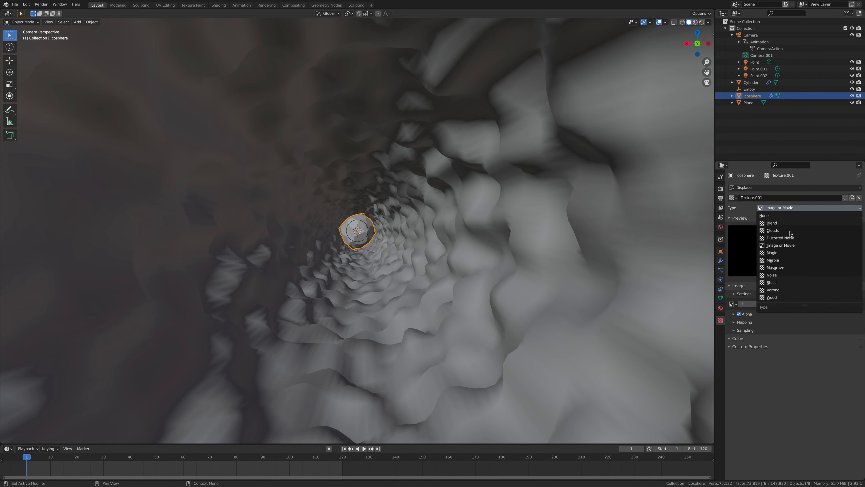
pyautogui.click(795, 240)
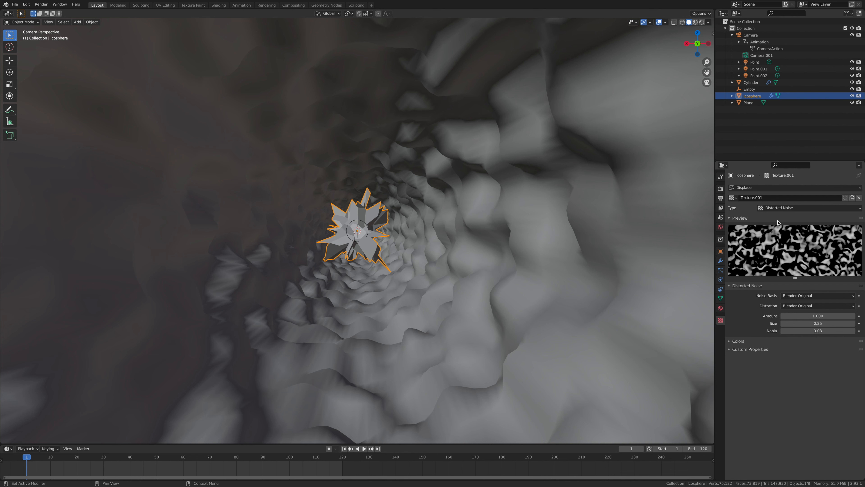
# Add a Wireframe modifier to the ico sphere below the Displace modifier and return to the active camera view
pyautogui.click(720, 260)
pyautogui.click(789, 188)
pyautogui.click(715, 333)
pyautogui.scroll(1, 361, 245)
pyautogui.click(49, 22)
pyautogui.moveTo(64, 92)
pyautogui.click(157, 97)
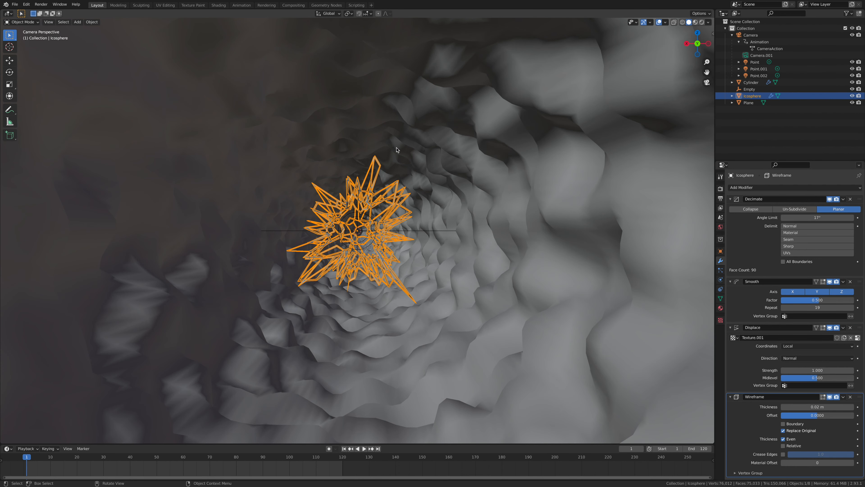
# Switch the viewport to rendered shading and set the Wireframe modifier's thickness to 0.005 m
pyautogui.scroll(-5, 395, 151)
pyautogui.click(702, 22)
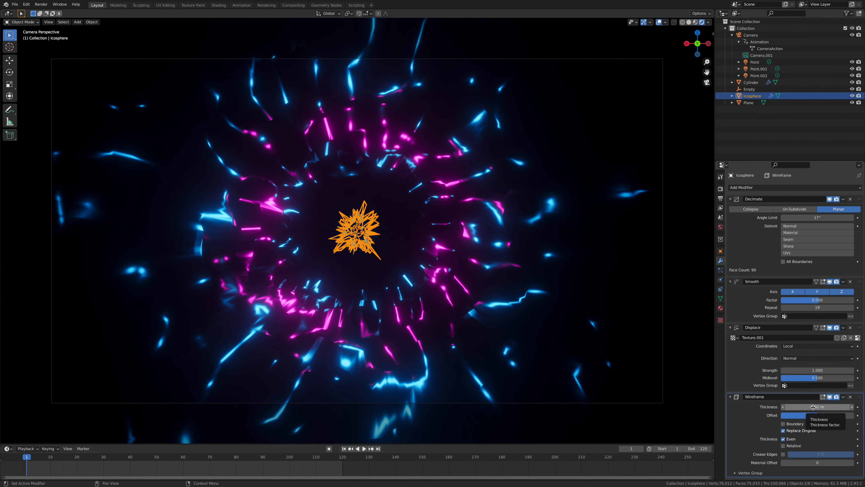
pyautogui.click(813, 407)
pyautogui.press('BackSpace')
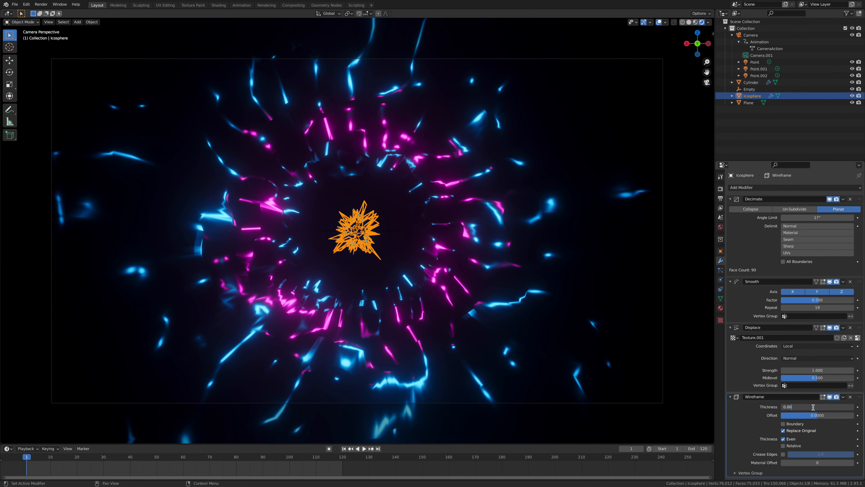
pyautogui.write('0.005')
pyautogui.press('Return')
# Give the ico sphere a new material with a blue Emission surface and a strength of 18.2
pyautogui.click(720, 308)
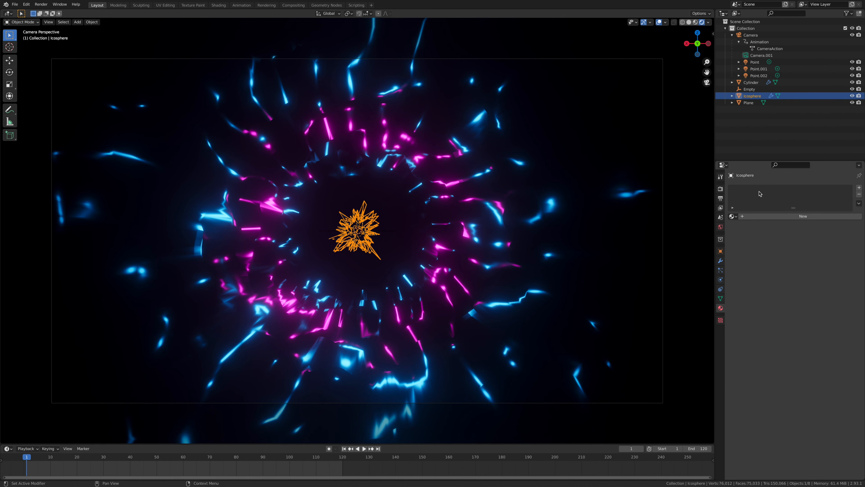
pyautogui.click(762, 216)
pyautogui.click(783, 285)
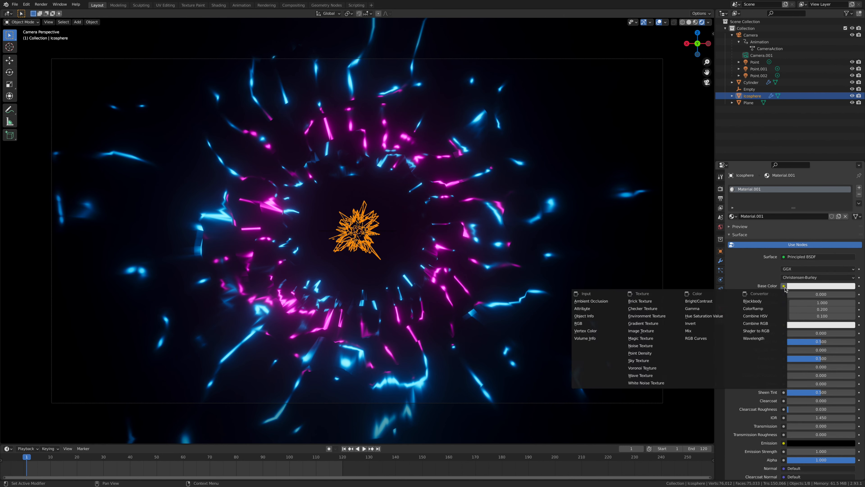
pyautogui.click(788, 256)
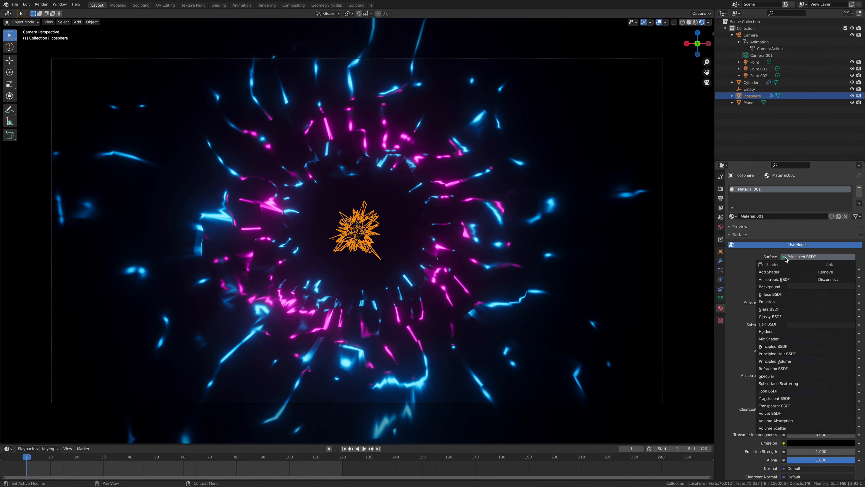
pyautogui.click(783, 275)
pyautogui.click(818, 269)
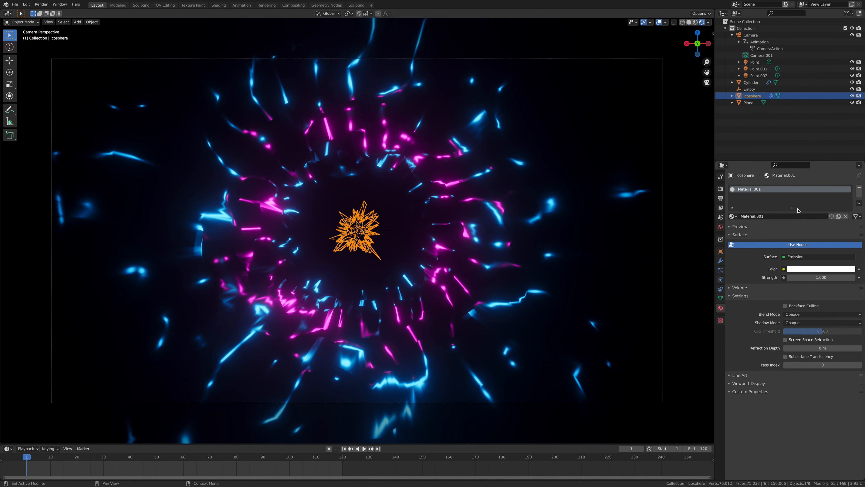
pyautogui.click(804, 270)
pyautogui.moveTo(828, 194); pyautogui.dragTo(831, 179)
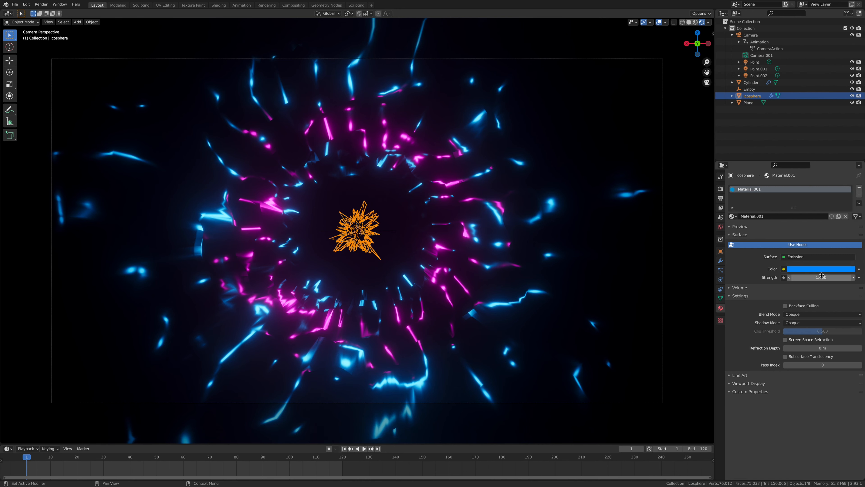
pyautogui.moveTo(818, 277); pyautogui.dragTo(858, 277)
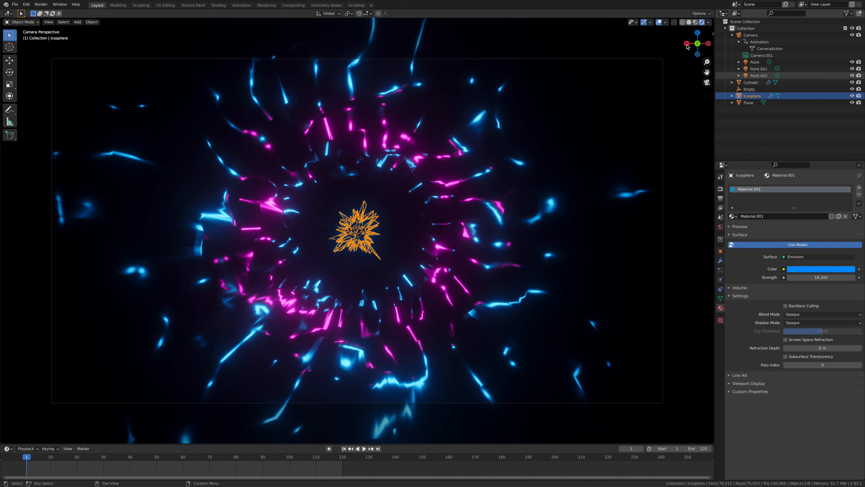
# With the viewport overlays hidden, raise the blue material's emission strength to 86.2 and preview the animation
pyautogui.click(659, 22)
pyautogui.press('space')
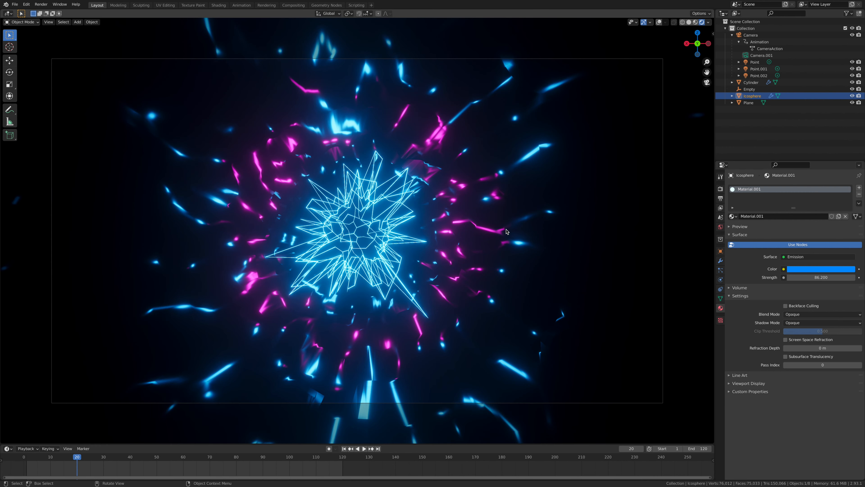
pyautogui.press('Escape')
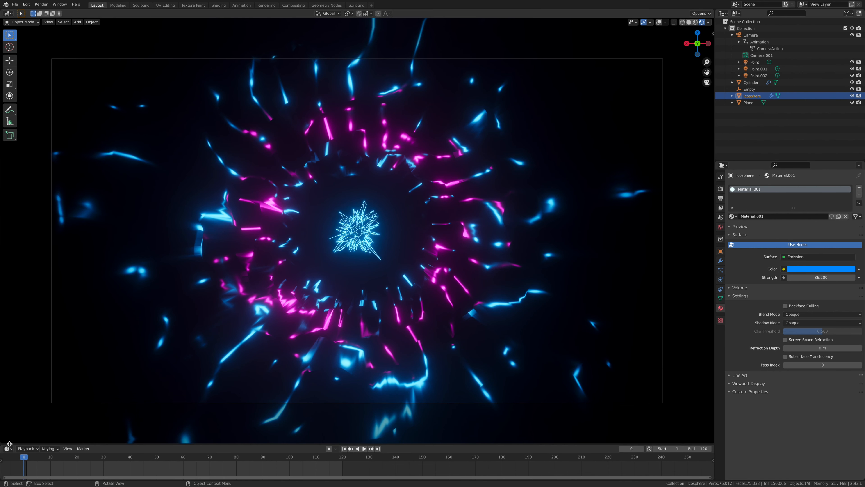
# Split the 3D viewport horizontally, show the Dope Sheet in the lower half, and enlarge the timeline area below it
pyautogui.moveTo(712, 444); pyautogui.dragTo(710, 253)
pyautogui.click(8, 257)
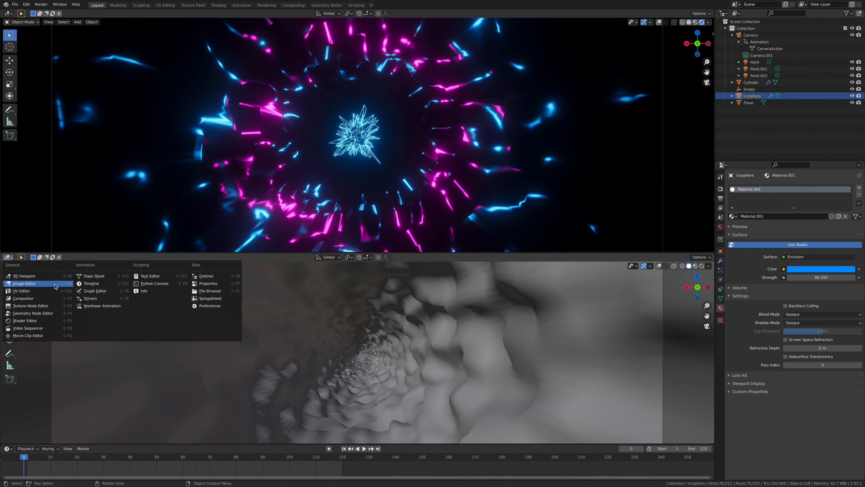
pyautogui.click(94, 275)
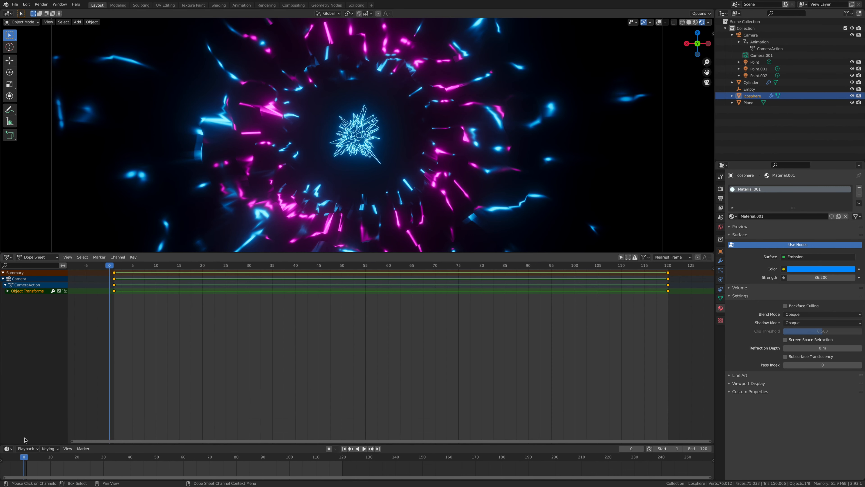
pyautogui.moveTo(22, 443); pyautogui.dragTo(15, 321)
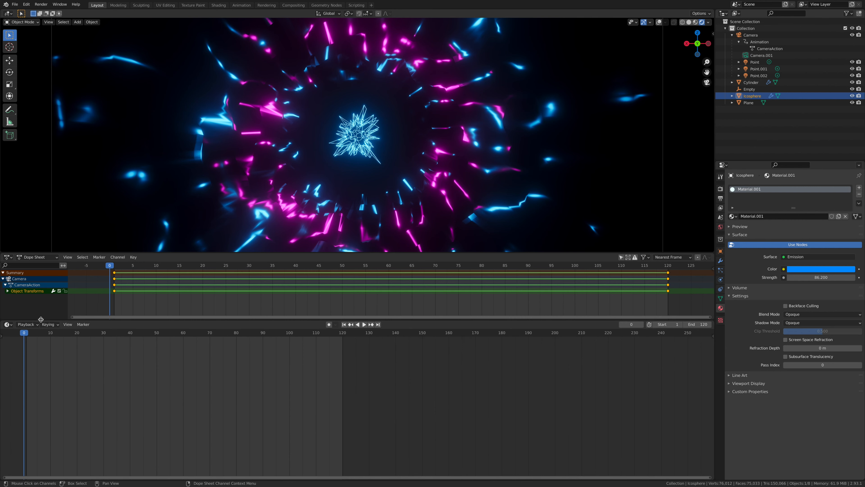
pyautogui.click(10, 325)
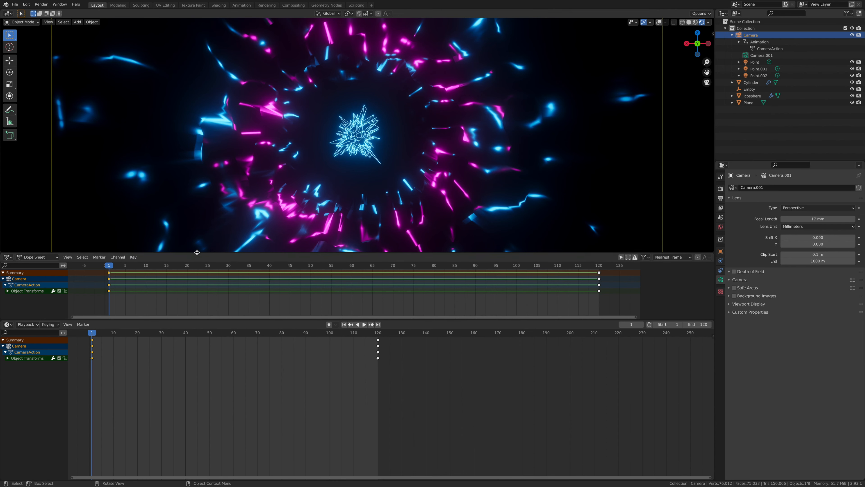
# With the camera selected, enlarge the Dope Sheet area, change it to the Graph Editor, and collapse the camera's action channel
pyautogui.moveTo(254, 253); pyautogui.dragTo(253, 206)
pyautogui.click(13, 211)
pyautogui.click(96, 235)
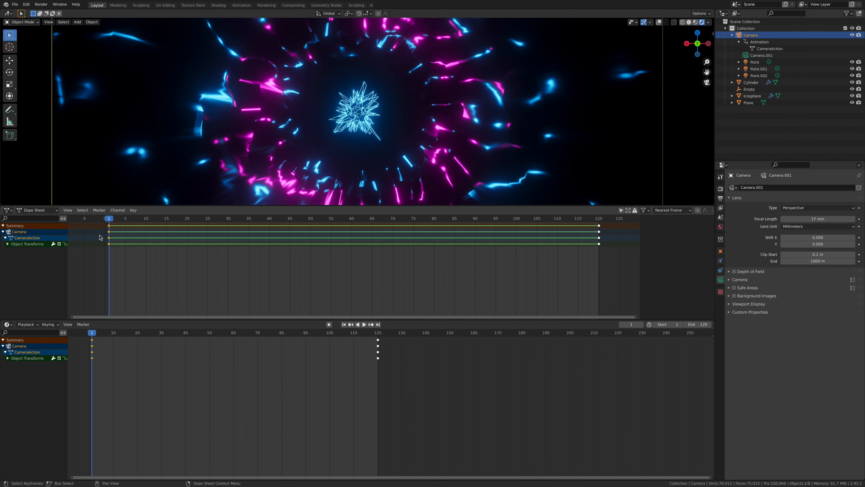
pyautogui.click(30, 232)
pyautogui.click(5, 232)
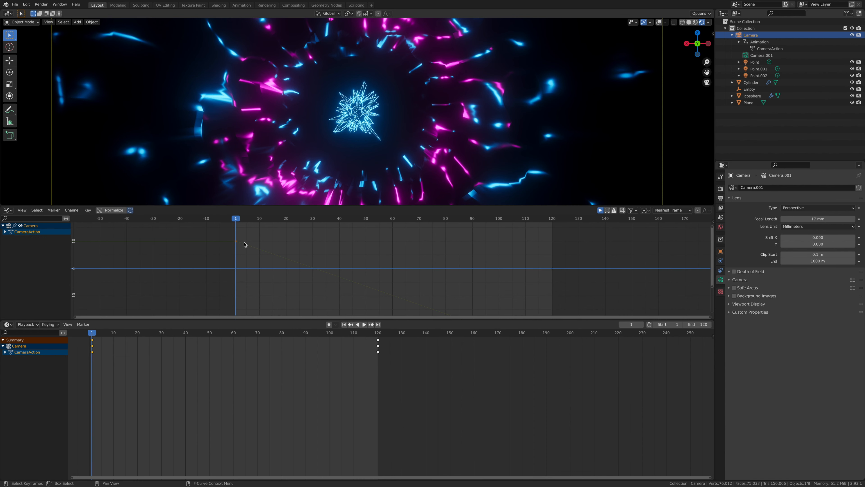
# Select the camera's Y Location keyframe at frame 1 and add a Cycles modifier to its curve
pyautogui.press('n')
pyautogui.click(217, 241)
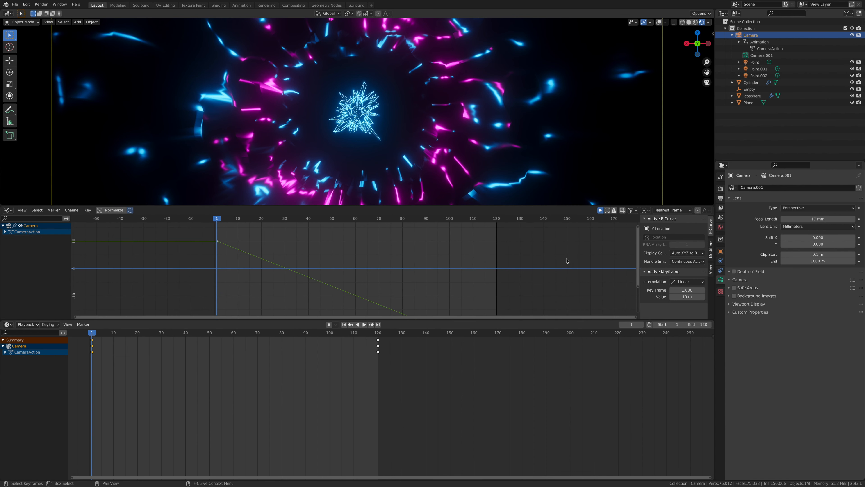
pyautogui.click(711, 249)
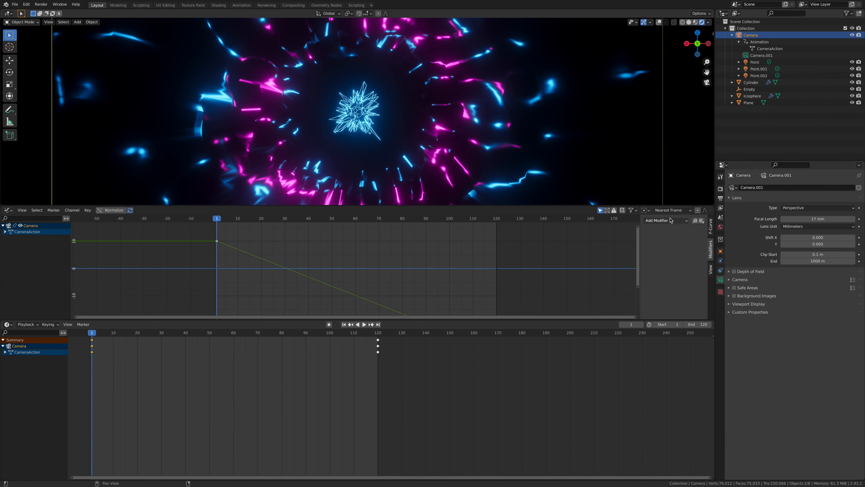
pyautogui.click(670, 220)
pyautogui.click(661, 251)
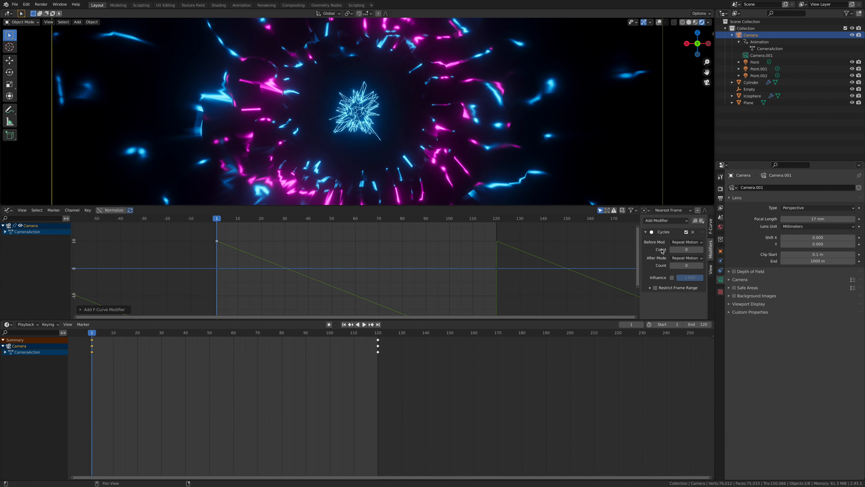
# Extend the animation's end frame to 478 and play it to check the repeating camera motion
pyautogui.scroll(-5, 289, 245)
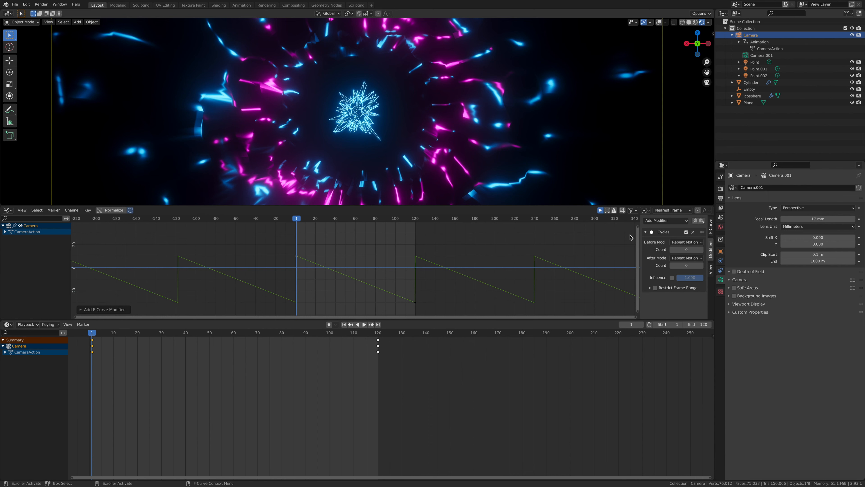
pyautogui.moveTo(696, 325); pyautogui.dragTo(818, 324)
pyautogui.press('space')
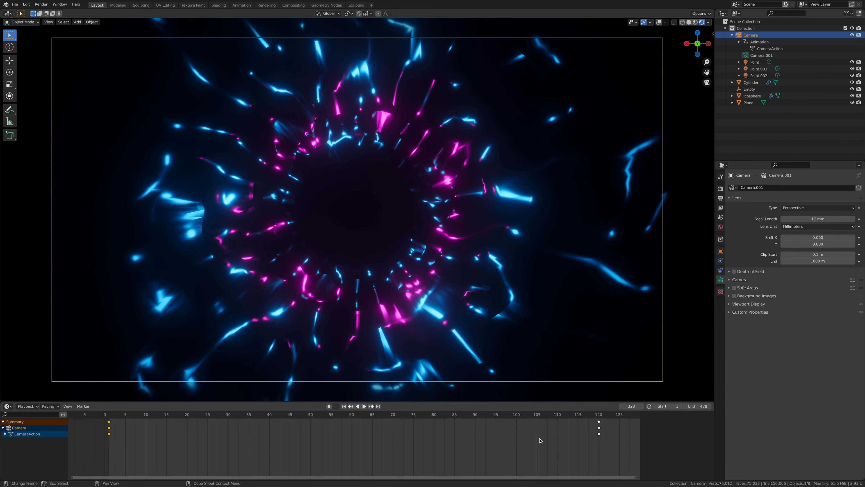
# Change the timeline area to the Graph Editor and keyframe the ico sphere's Displace strength of 1.000 at frame 1
pyautogui.click(8, 406)
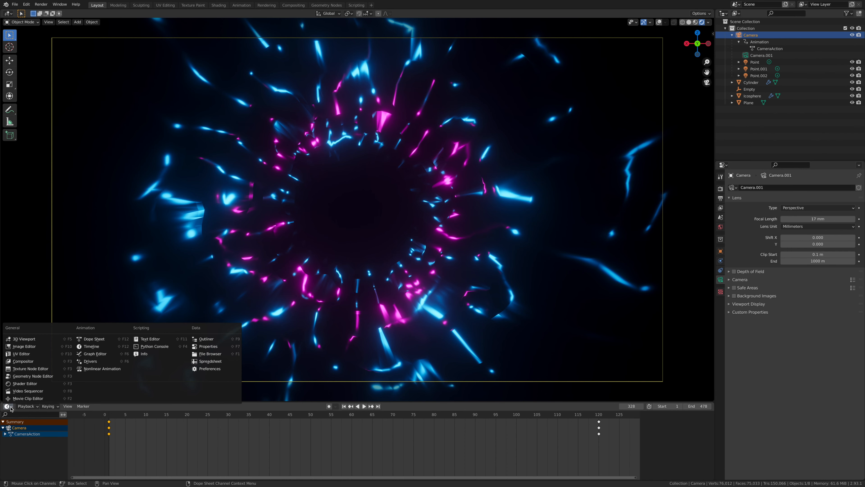
pyautogui.click(8, 406)
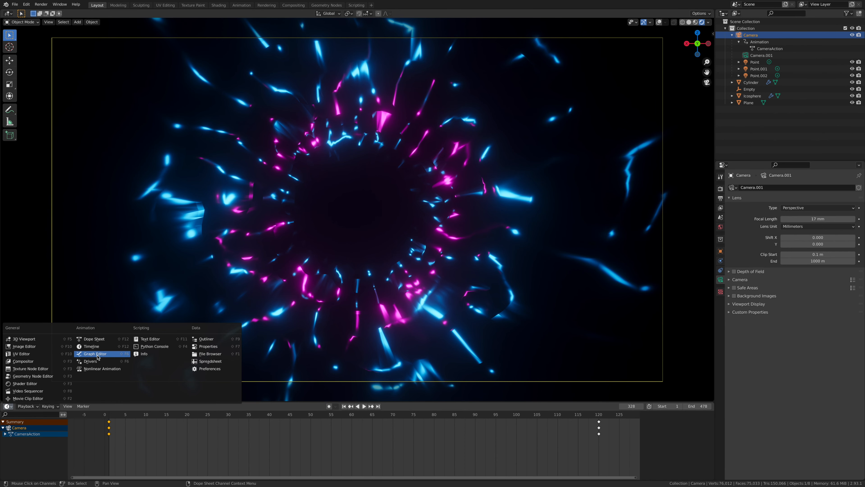
pyautogui.click(96, 353)
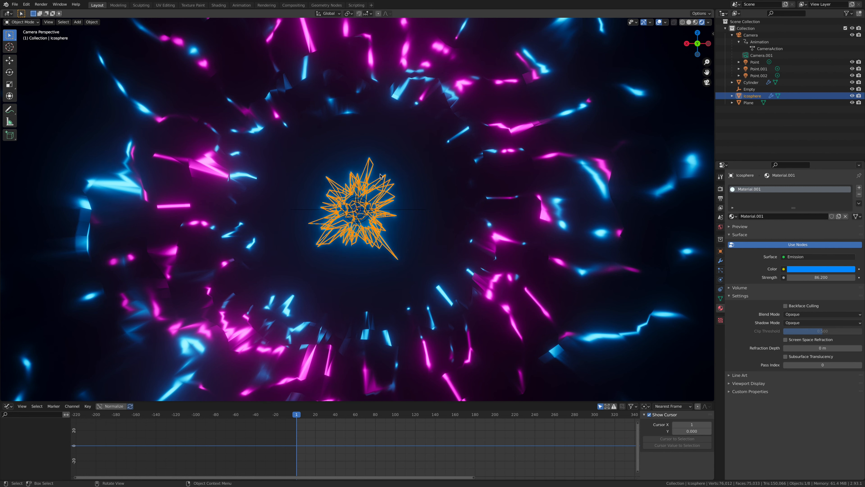
pyautogui.click(721, 261)
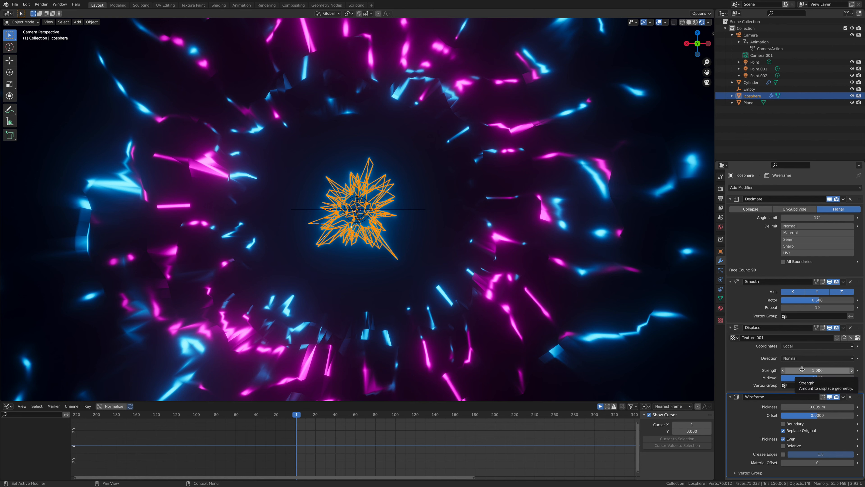
pyautogui.press('i')
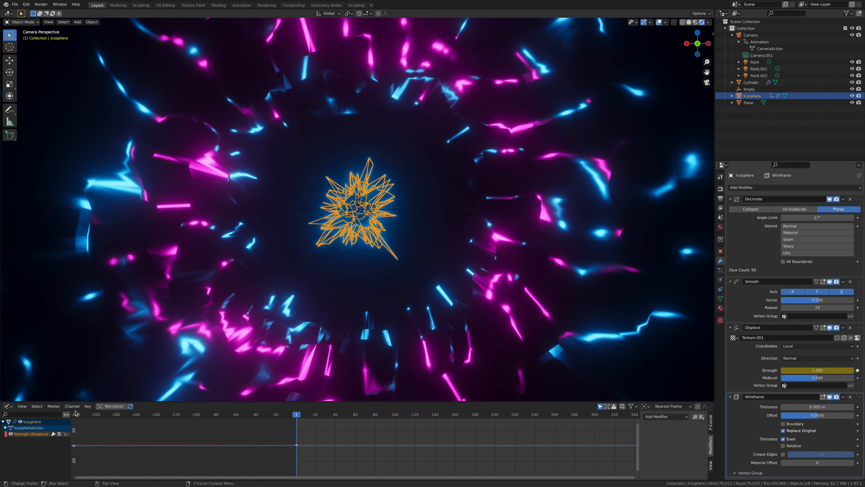
# Bake the sound file mixkit-waka-floka-type-364.mp3 from the Downloads folder to the ico sphere's Displace strength curve
pyautogui.click(87, 407)
pyautogui.moveTo(118, 368)
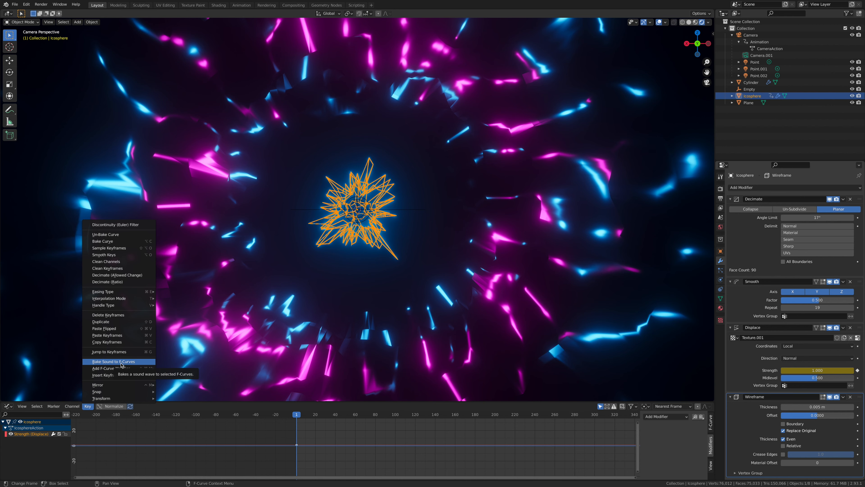
pyautogui.click(115, 361)
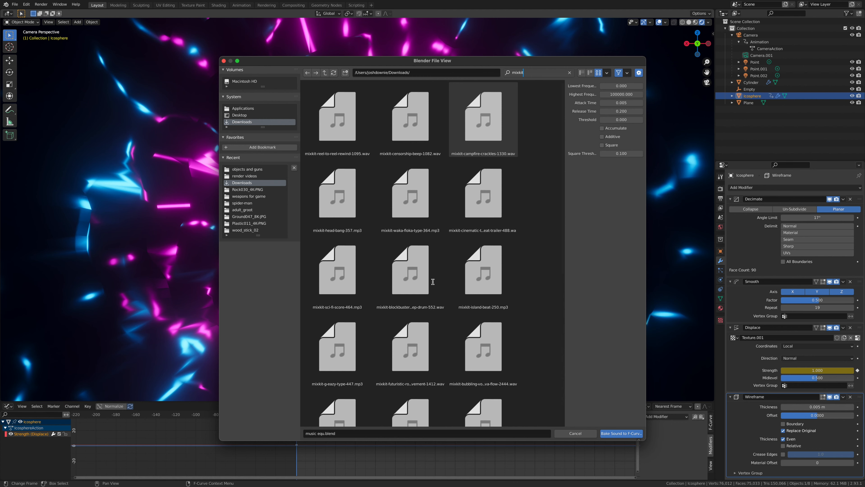
pyautogui.click(554, 183)
pyautogui.moveTo(561, 186); pyautogui.dragTo(560, 214)
pyautogui.click(426, 198)
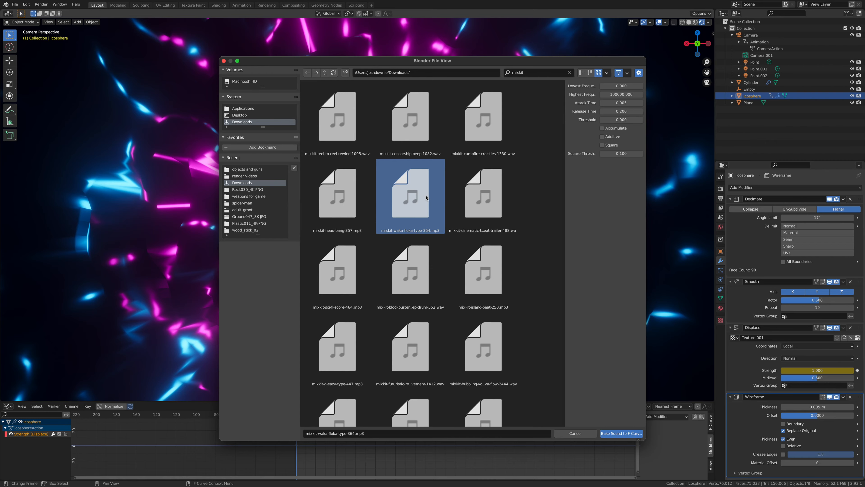
pyautogui.doubleClick(426, 197)
# Play the animation to check the sound-driven displacement of the ico sphere, and return to frame 1
pyautogui.press('space')
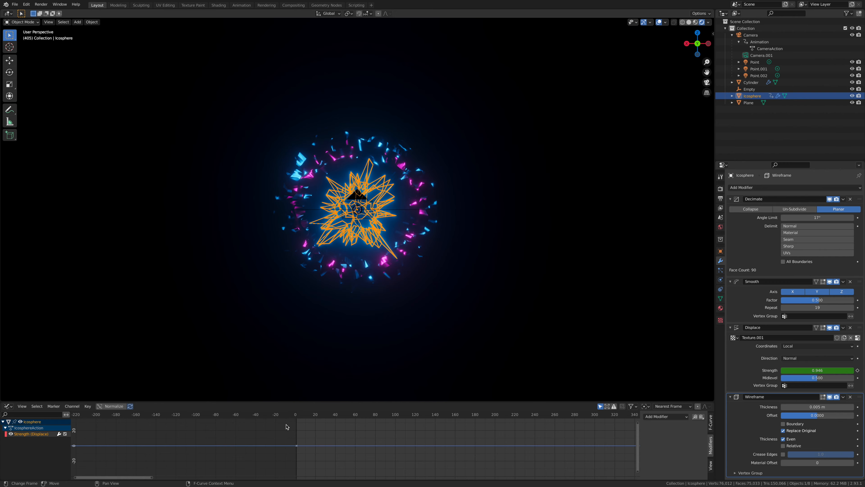
pyautogui.click(295, 415)
pyautogui.press('space')
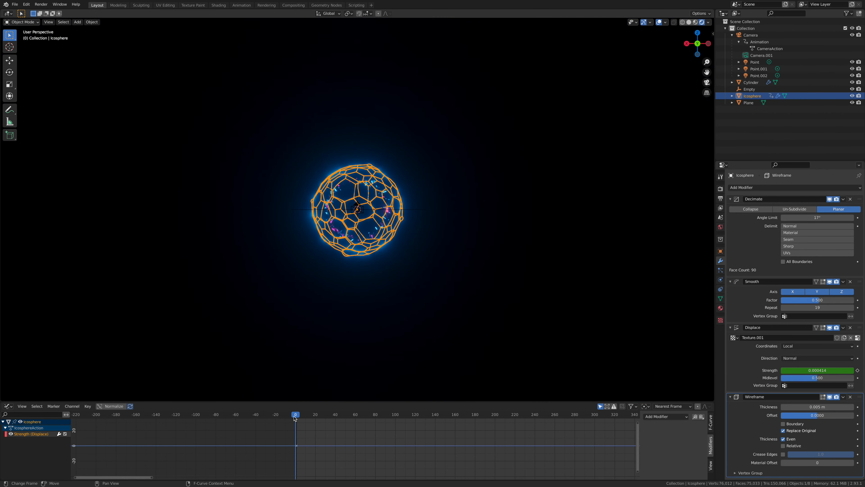
pyautogui.click(297, 416)
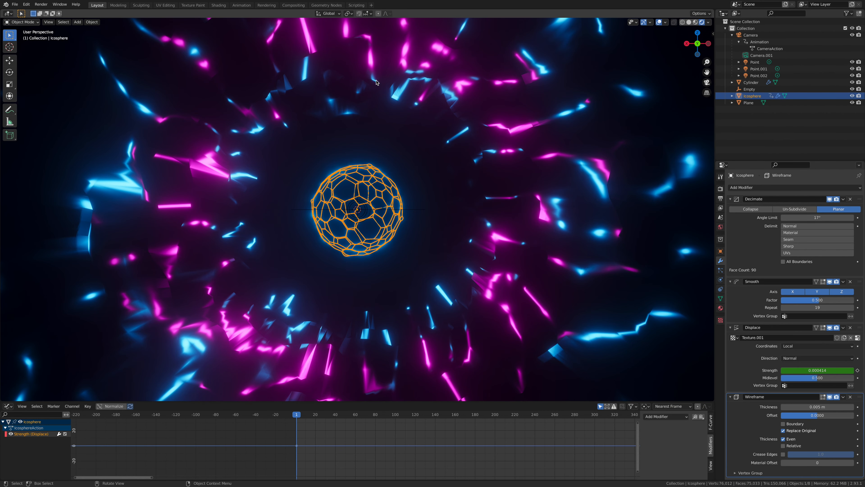
# Add a Video Editing workspace to the file and return to the Layout workspace
pyautogui.moveTo(371, 8)
pyautogui.click(374, 7)
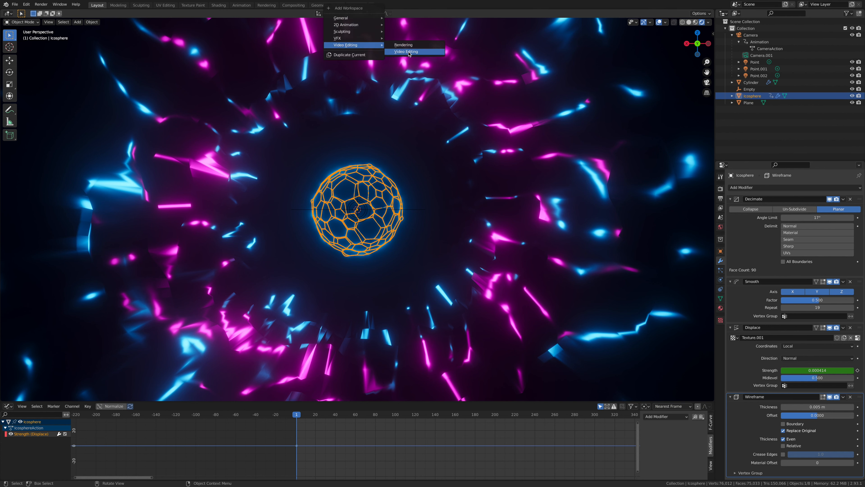
pyautogui.click(409, 51)
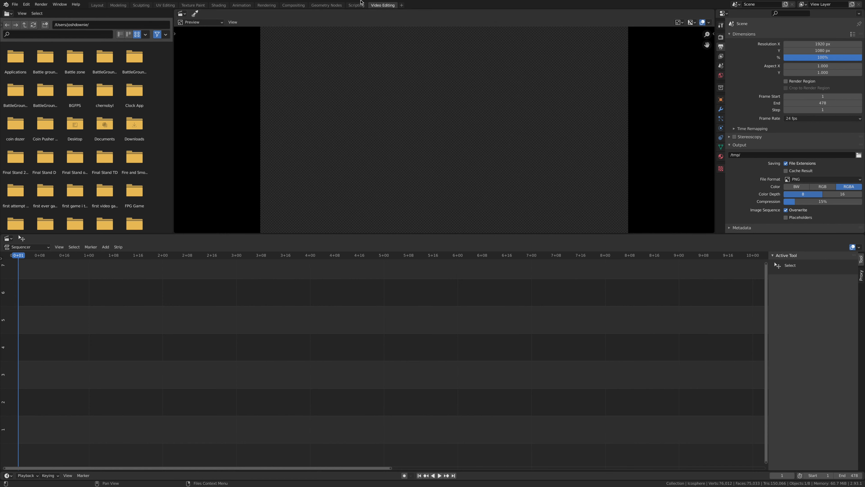
pyautogui.moveTo(139, 13)
pyautogui.click(97, 5)
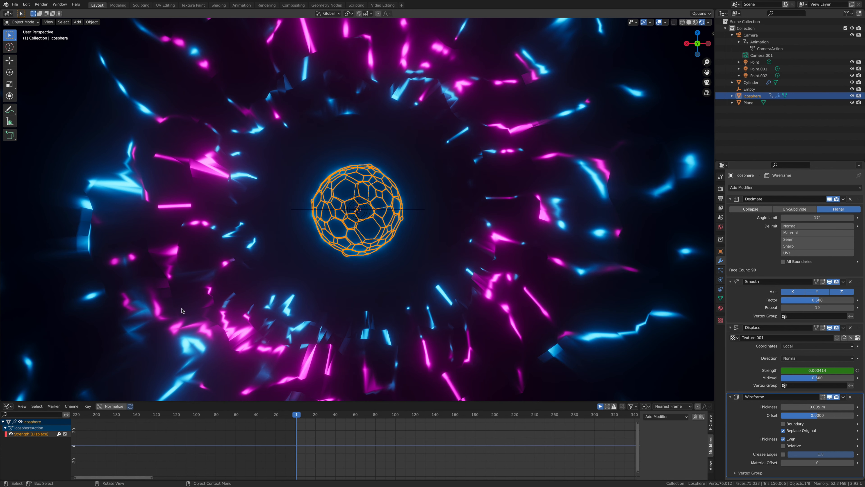
# Split a new area off the 3D viewport above the Graph Editor, change it to a Timeline, and make it taller
pyautogui.moveTo(2, 399); pyautogui.dragTo(21, 374)
pyautogui.click(8, 380)
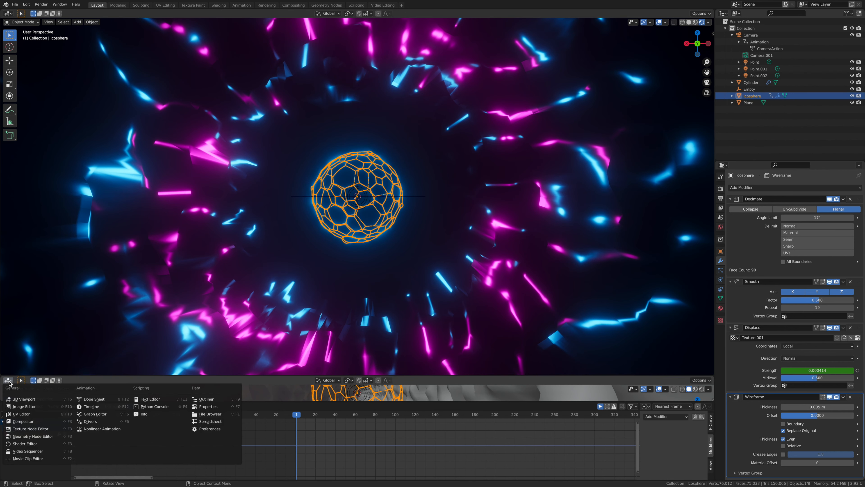
pyautogui.click(94, 402)
pyautogui.moveTo(114, 375); pyautogui.dragTo(116, 360)
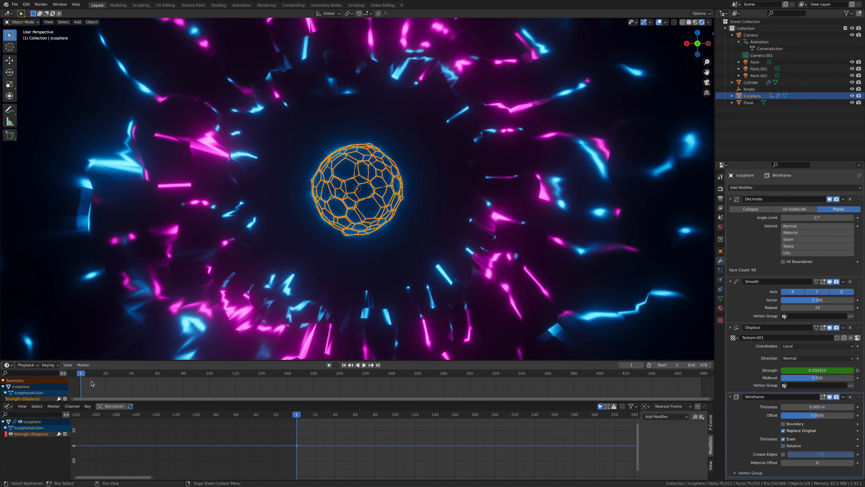
# Add mixkit-waka-floka-type-364.mp3 as a sound strip at frame 1 on channel 1 of the video sequencer, and return to the Layout workspace
pyautogui.click(386, 9)
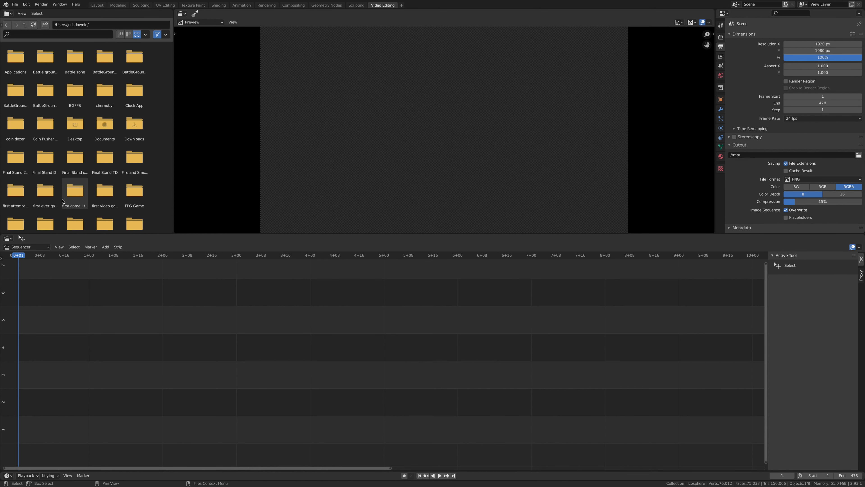
pyautogui.click(106, 247)
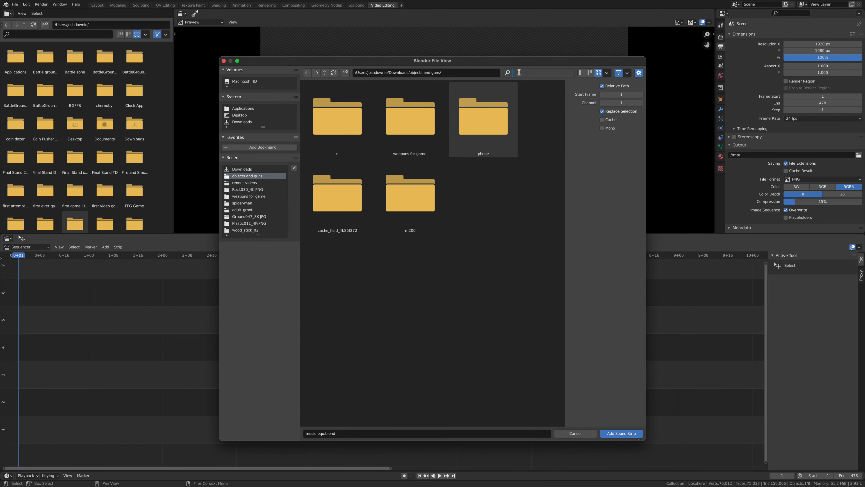
pyautogui.click(414, 217)
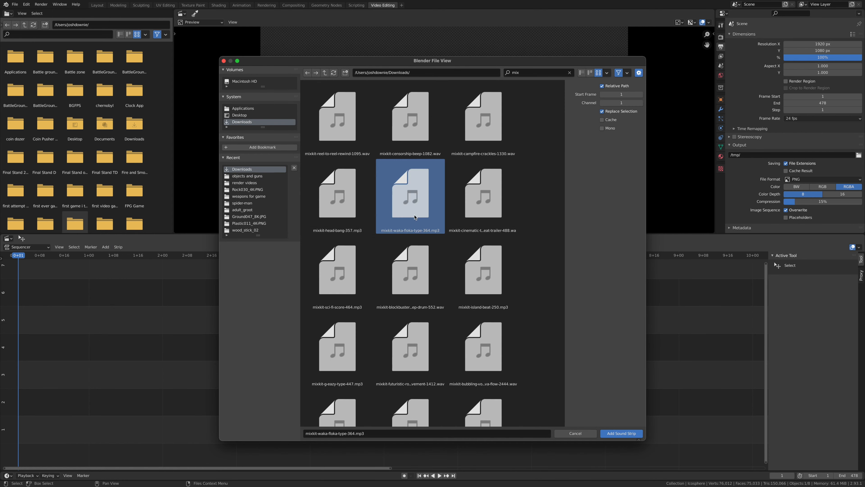
pyautogui.doubleClick(415, 217)
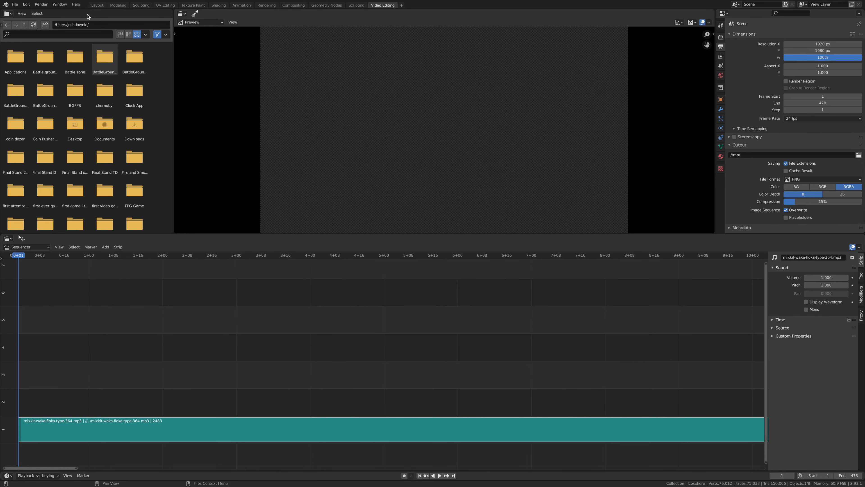
pyautogui.click(97, 5)
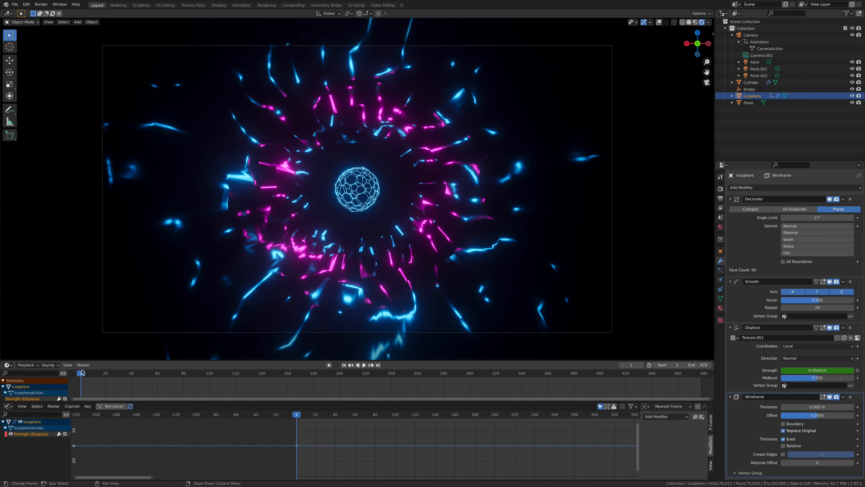
# Select the camera together with the ico sphere and parent the ico sphere to the camera as Object
pyautogui.moveTo(81, 372); pyautogui.dragTo(81, 374)
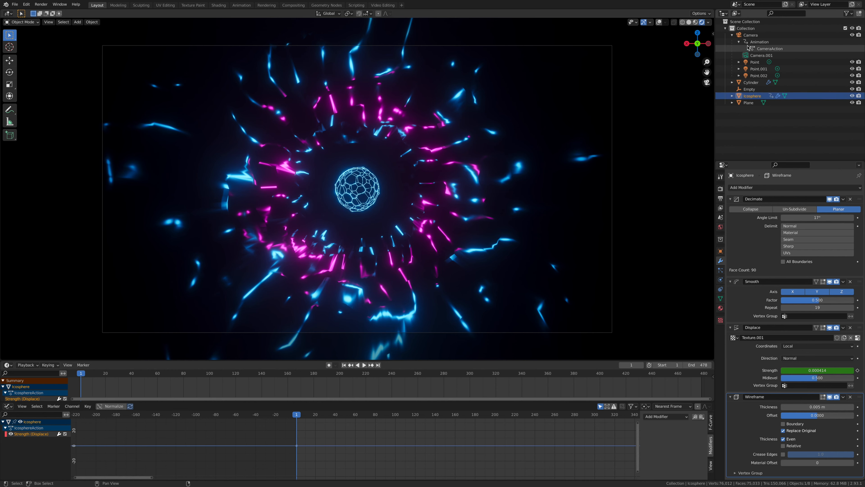
pyautogui.keyDown('shift'); pyautogui.click(750, 36); pyautogui.keyUp('shift')
pyautogui.hotkey('ctrl', 'z')
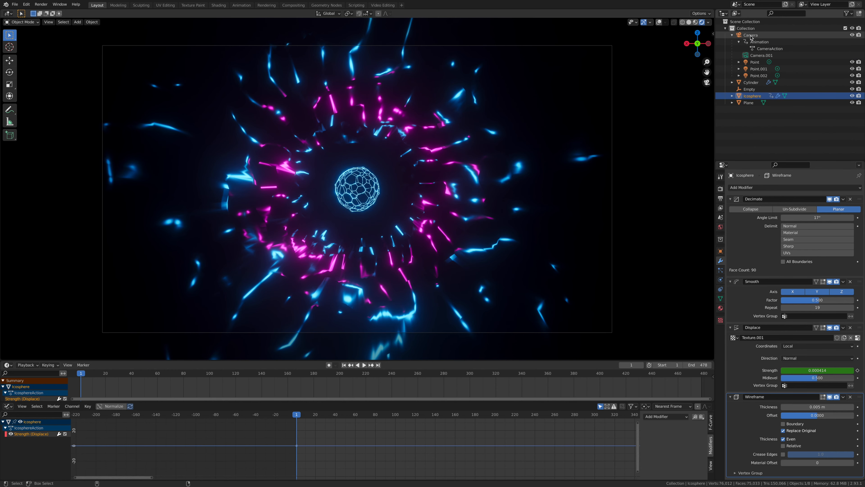
pyautogui.keyDown('ctrl'); pyautogui.click(750, 36); pyautogui.keyUp('ctrl')
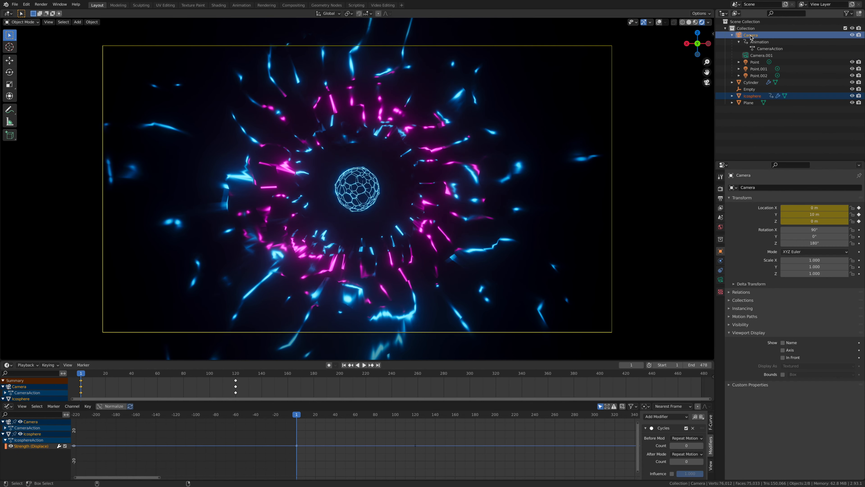
pyautogui.hotkey('ctrl', 'p')
pyautogui.click(575, 117)
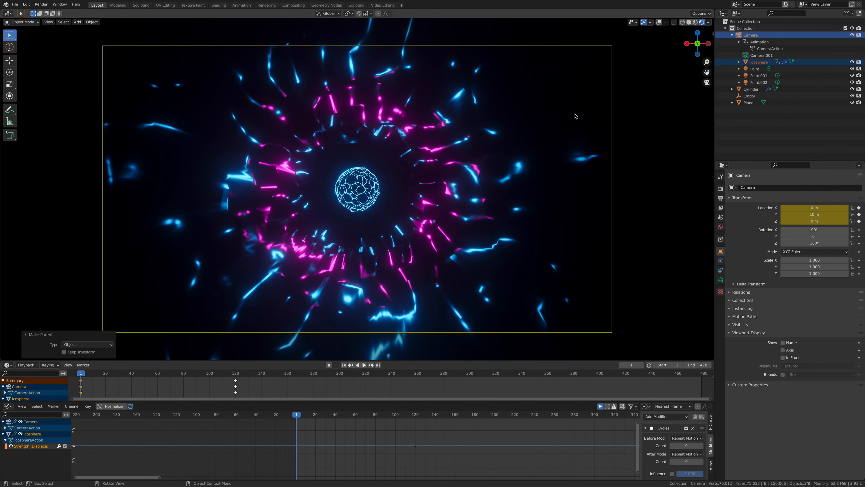
# Check the animation at frame 405 and shrink the Timeline area to enlarge the 3D viewport
pyautogui.click(606, 375)
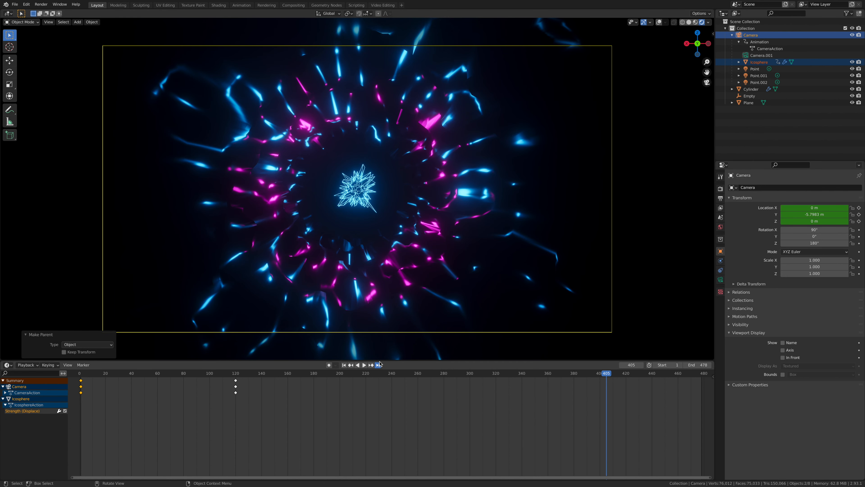
pyautogui.click(377, 364)
pyautogui.moveTo(387, 360); pyautogui.dragTo(386, 405)
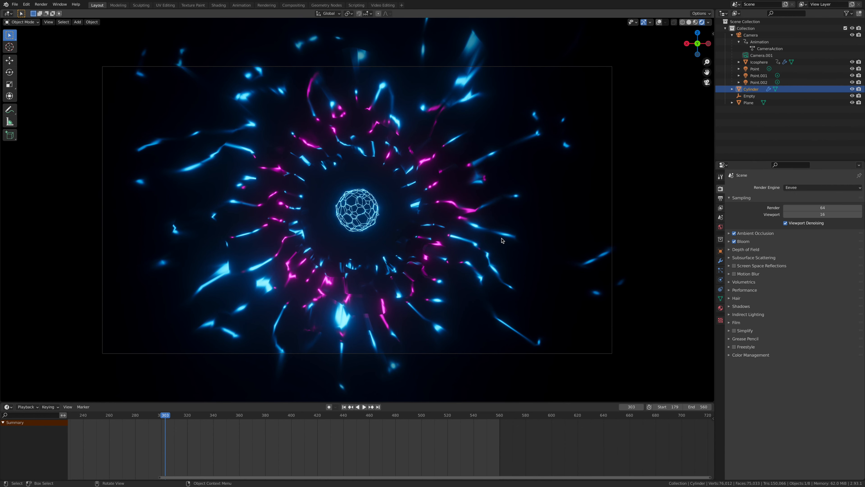
# Enable Screen Space Reflections in the Eevee render settings
pyautogui.click(734, 266)
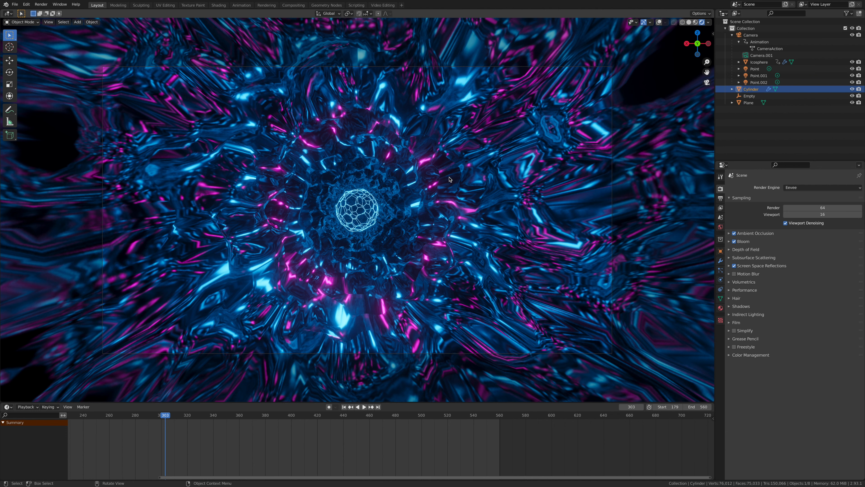
# Try a viewport level of 2 on the cylinder's Subdivision modifier and restore it to 1
pyautogui.click(720, 261)
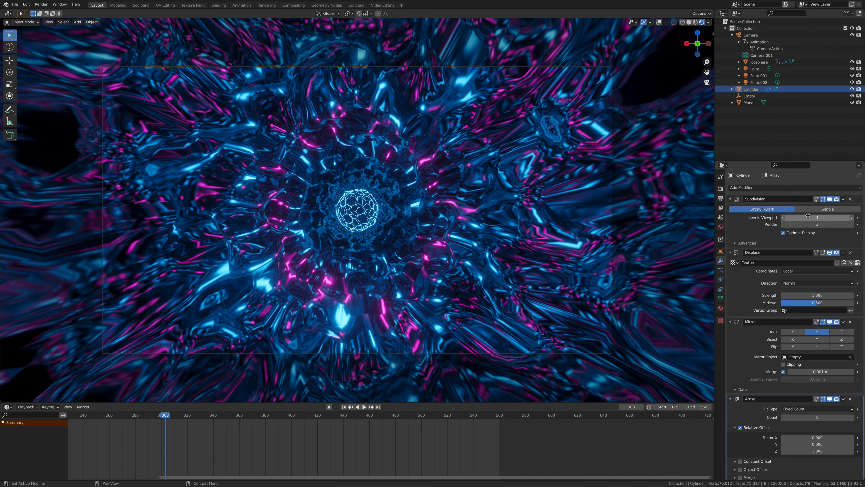
pyautogui.click(852, 218)
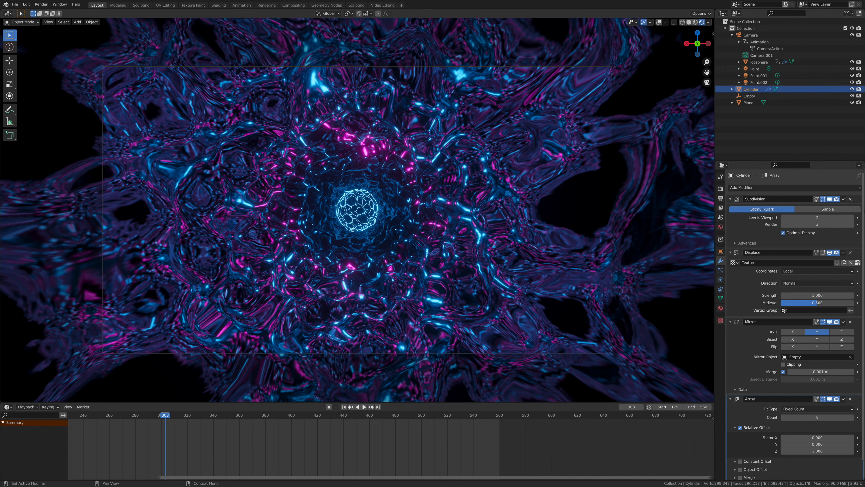
pyautogui.click(783, 218)
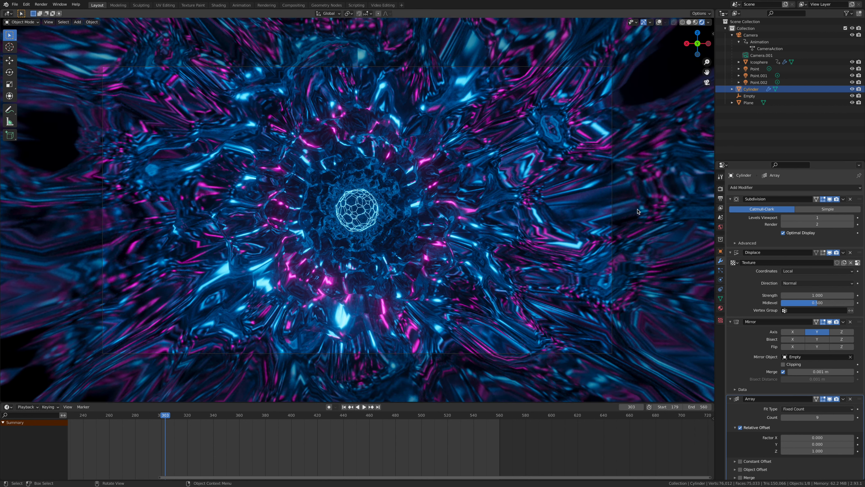
pyautogui.click(787, 225)
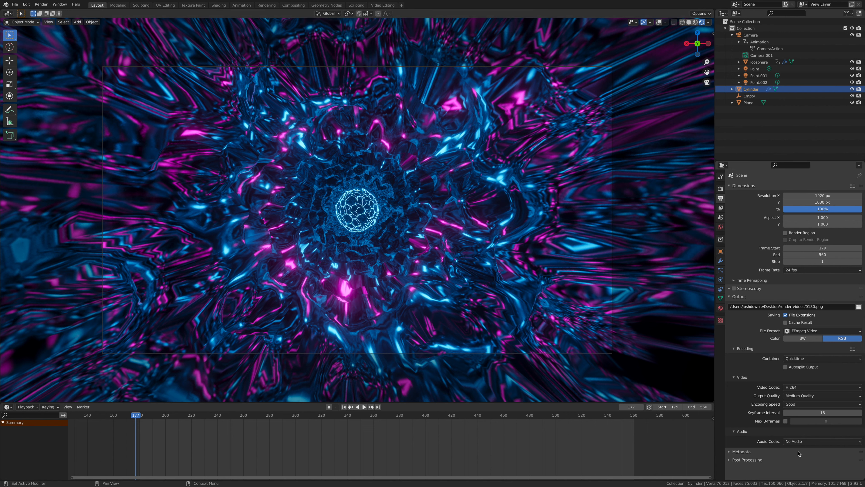
# Set the audio codec of the FFmpeg video output to MP3
pyautogui.click(812, 442)
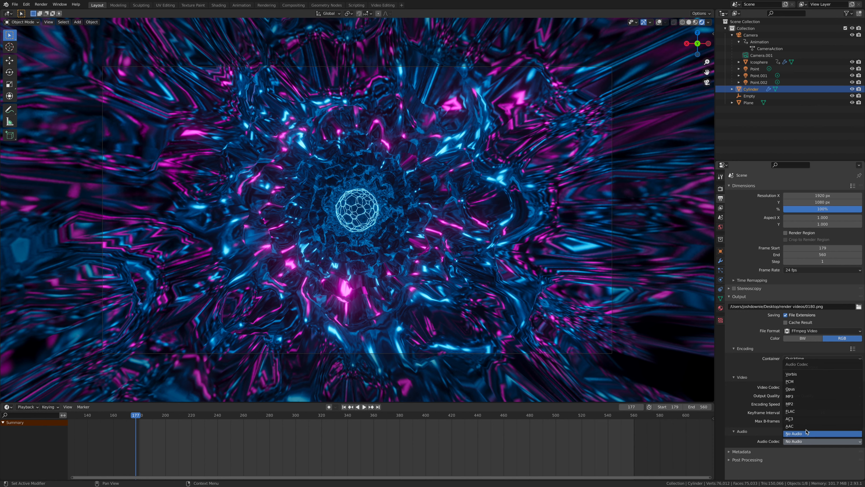
pyautogui.click(802, 396)
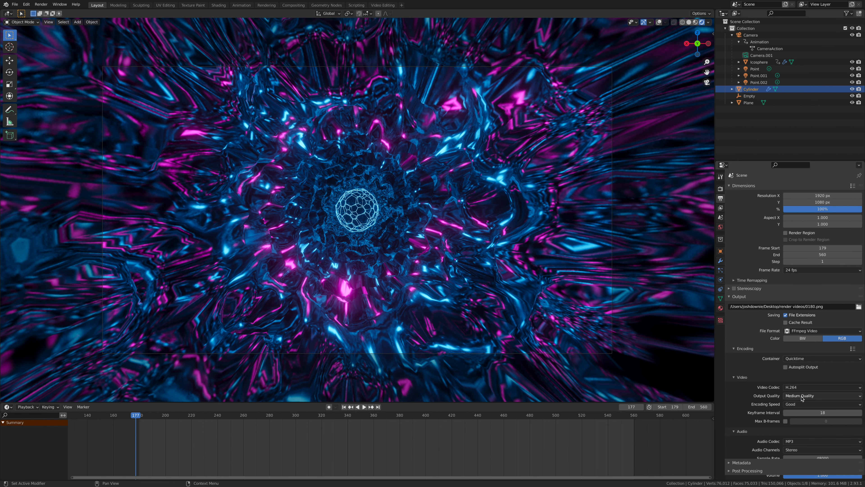